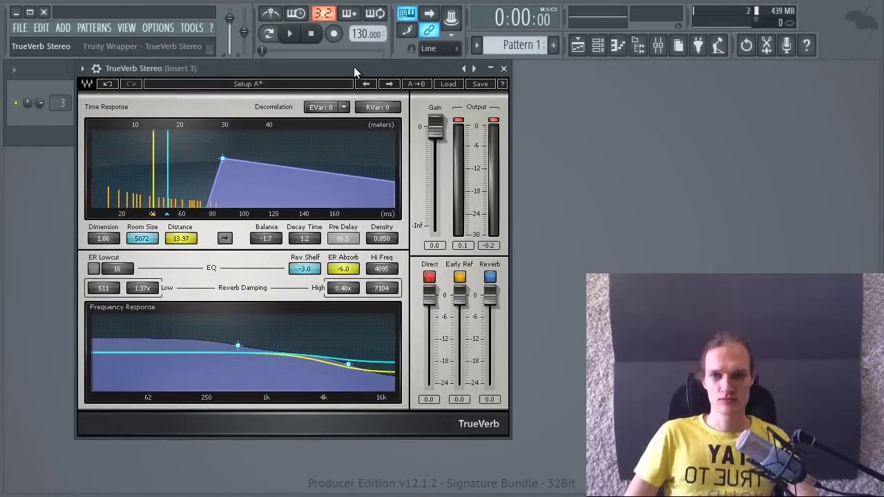
Step: Compare the sound of Insert 3 with TrueVerb Stereo bypassed and active in the mixer, keeping the plugin window visible
drag(354, 66, 415, 71)
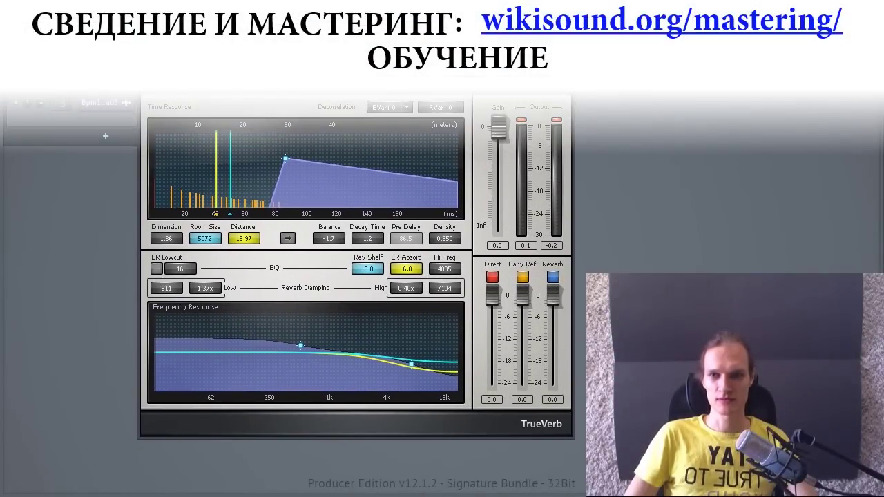
key(F9)
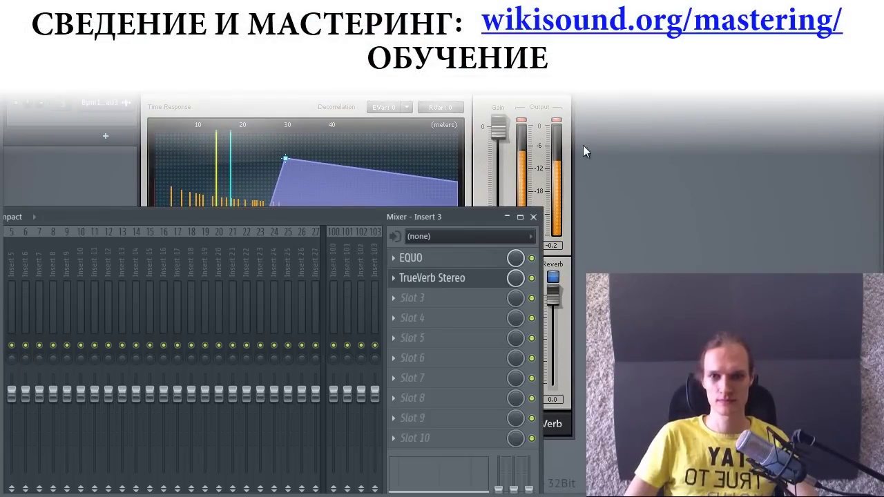
click(531, 277)
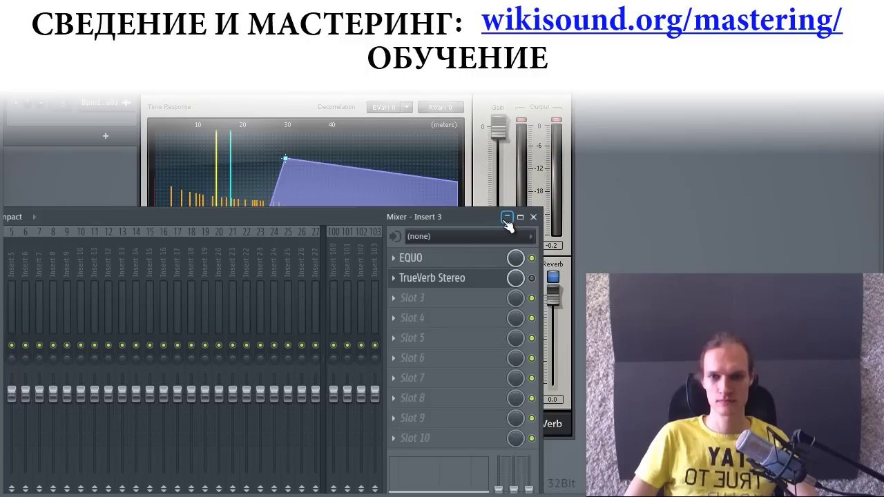
drag(487, 218, 183, 338)
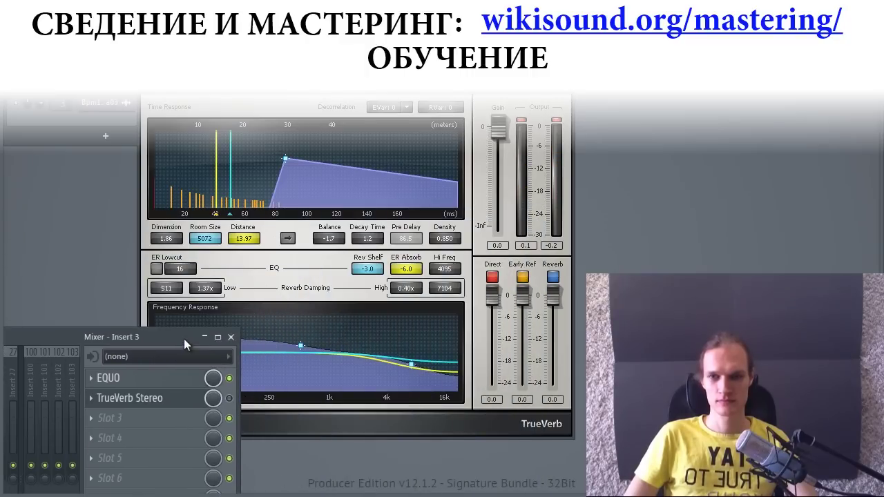
click(230, 398)
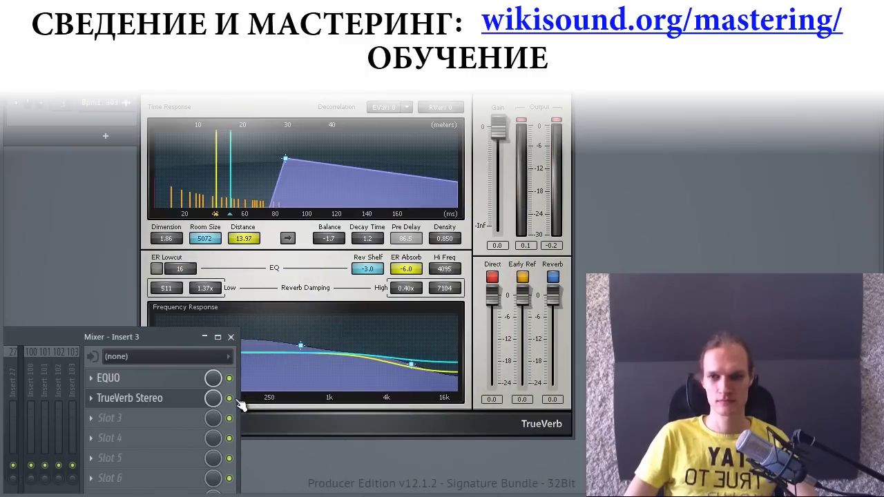
click(231, 338)
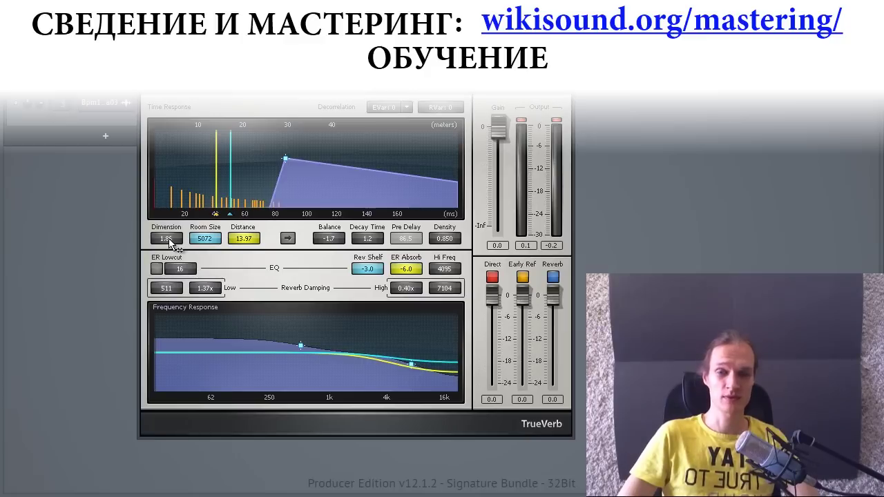
Step: Step TrueVerb's Dimension through 1.00, 2.00, 3.00 and 3.99, and leave it at 3.00
alt+click(168, 238)
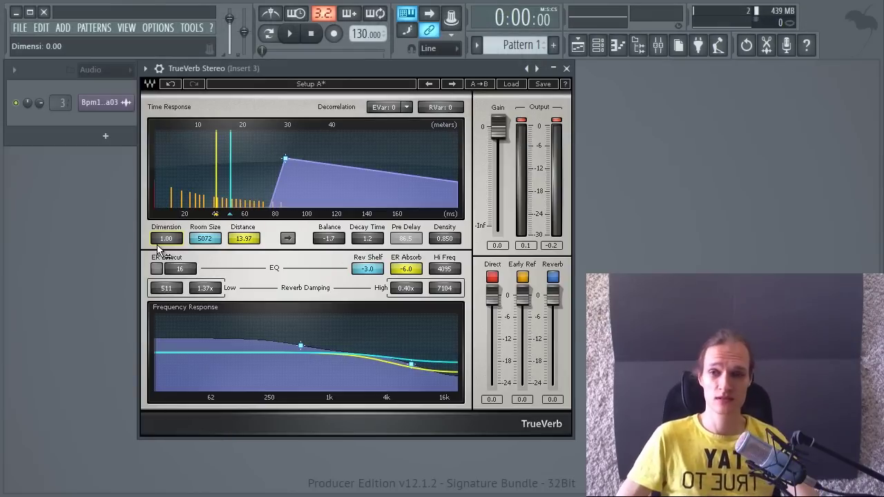
drag(176, 246, 242, 220)
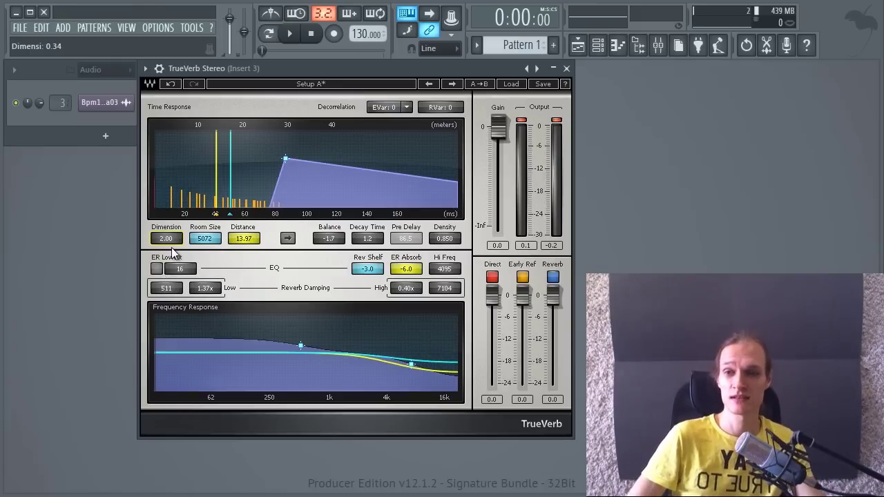
drag(165, 239, 341, 247)
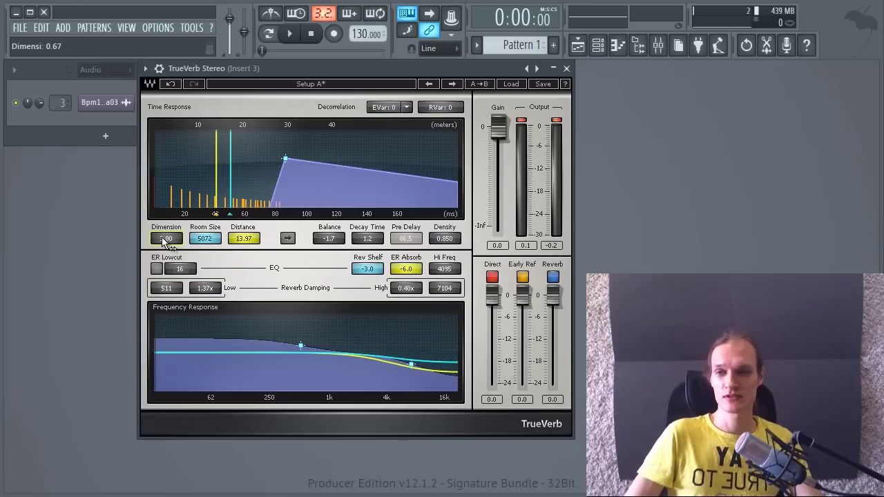
drag(164, 239, 364, 248)
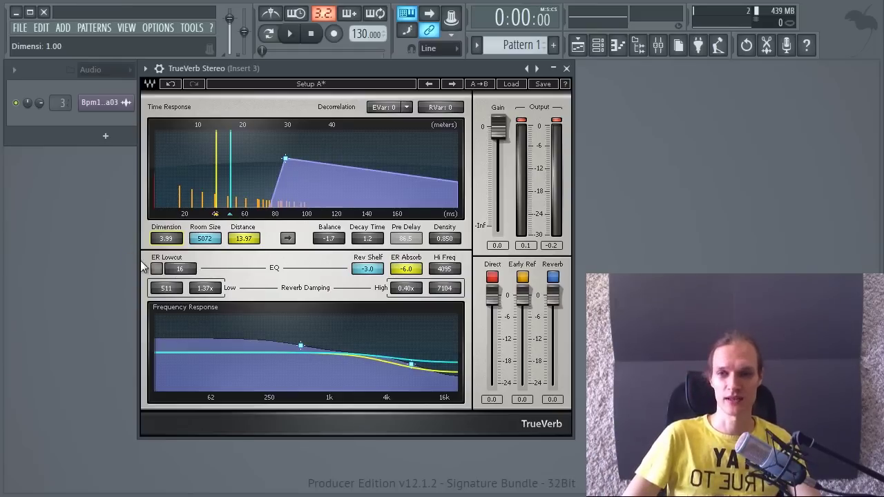
mouse_move(168, 238)
mouse_down()
mouse_move(31, 218)
mouse_move(153, 224)
mouse_move(170, 241)
mouse_up()
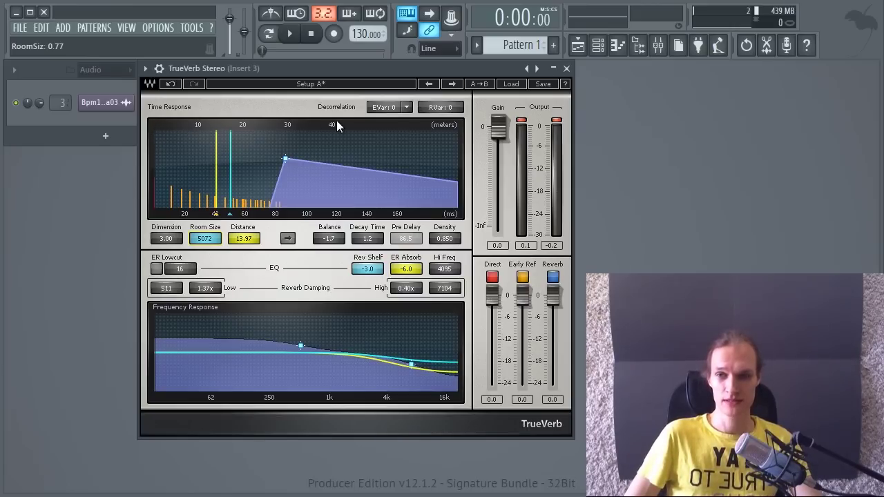
Step: Try Room Size values of 1012, 50 and 7714, and briefly play the pattern
mouse_move(205, 242)
mouse_down()
mouse_move(166, 259)
mouse_move(106, 259)
mouse_up()
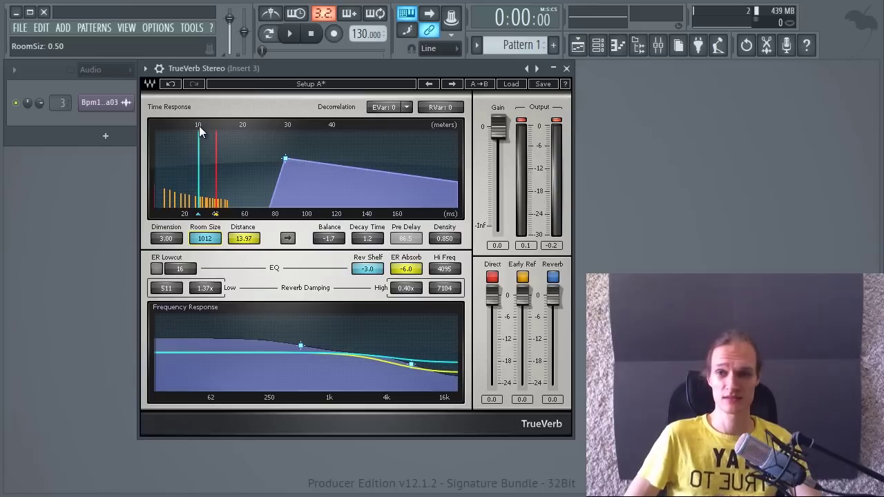
drag(205, 238, 216, 242)
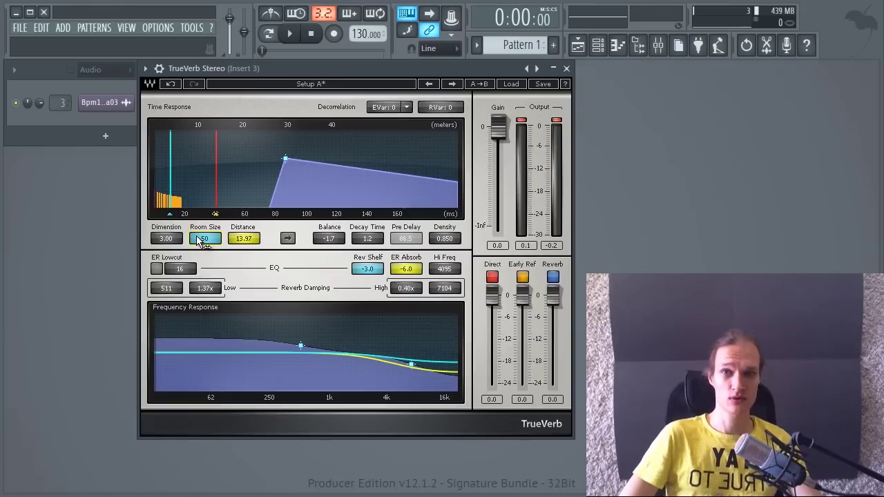
drag(201, 240, 354, 231)
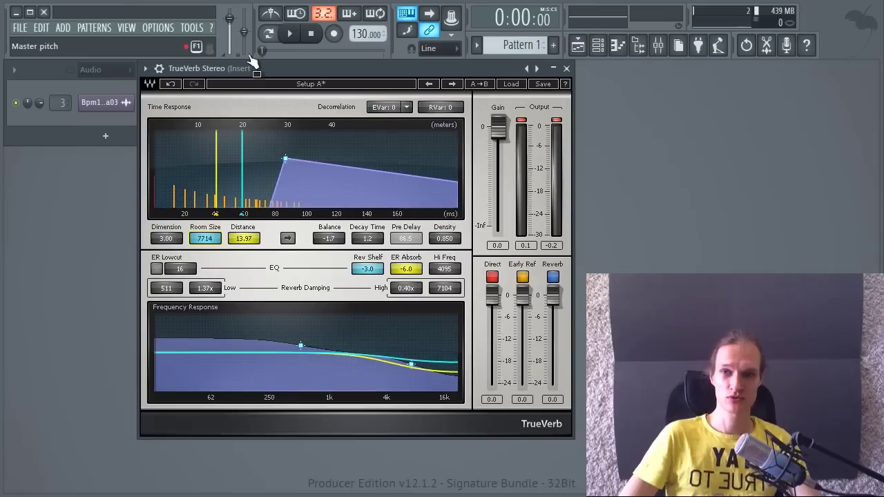
click(291, 34)
click(312, 36)
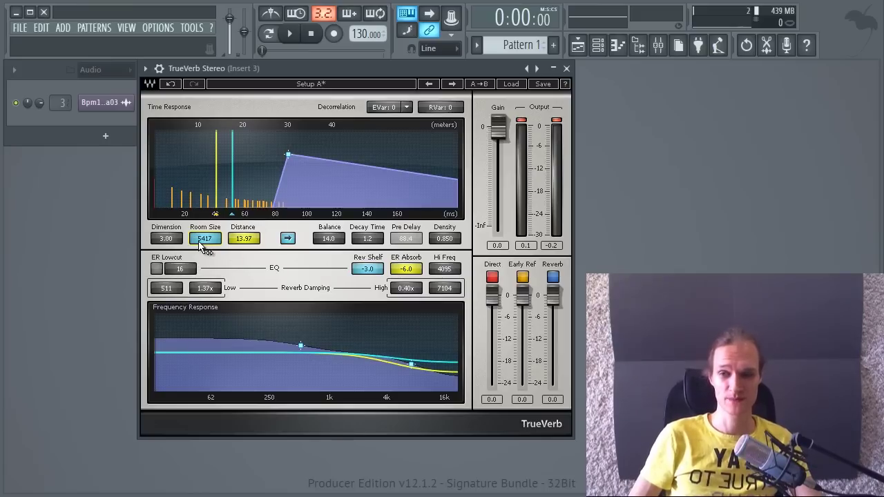
Step: Sweep the Room Size from 50 to 20000 during playback, settle on 3519 and stop the pattern
click(289, 33)
drag(207, 238, 42, 241)
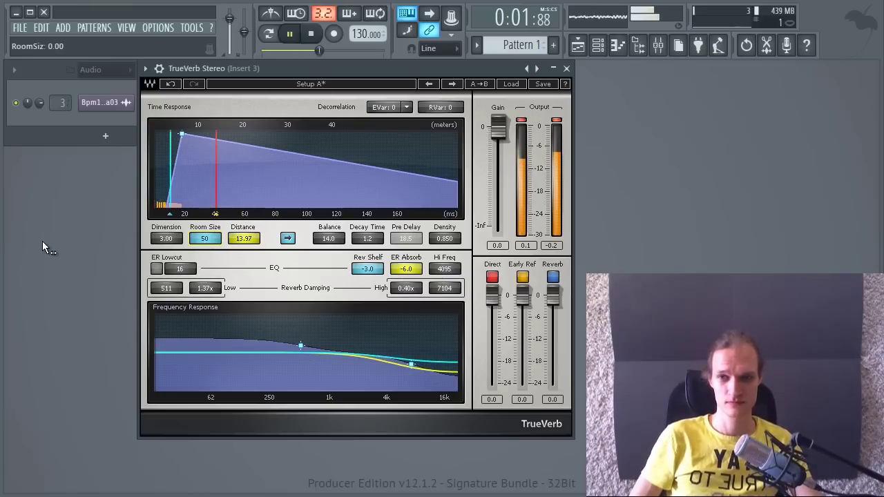
drag(212, 236, 325, 210)
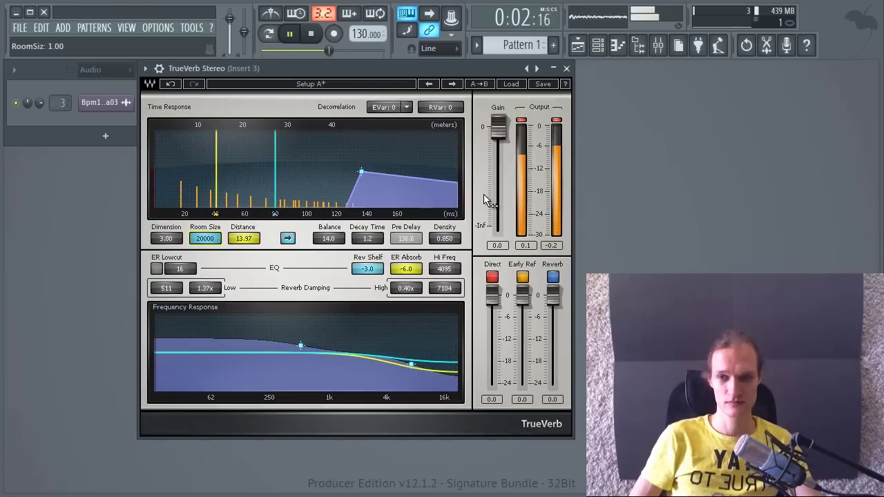
drag(216, 238, 169, 252)
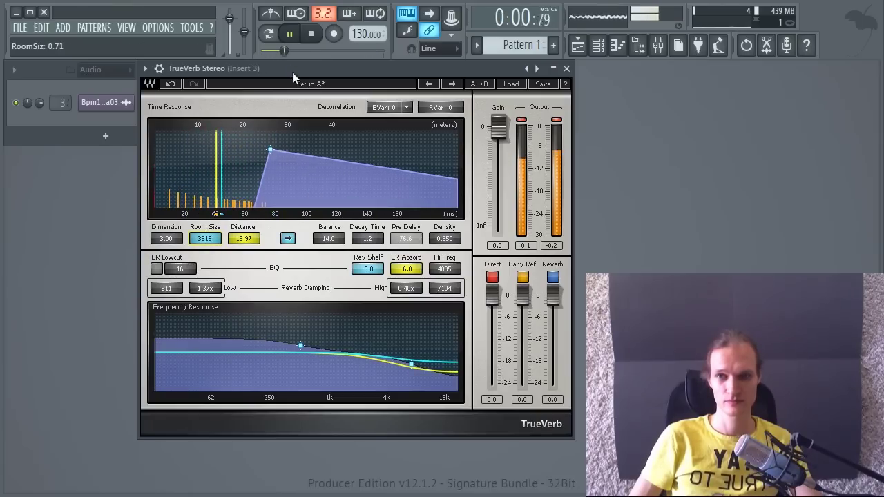
key(space)
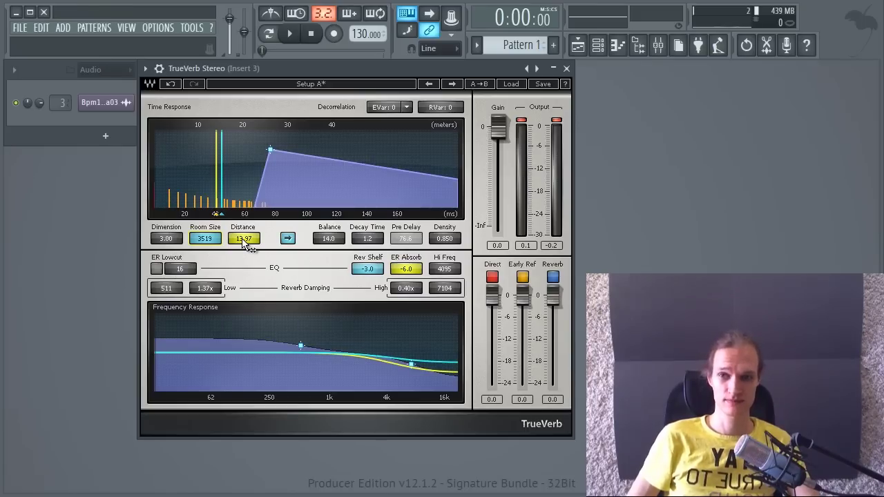
Step: Reduce the Distance to 0.50 and audition the pattern twice
drag(247, 239, 130, 496)
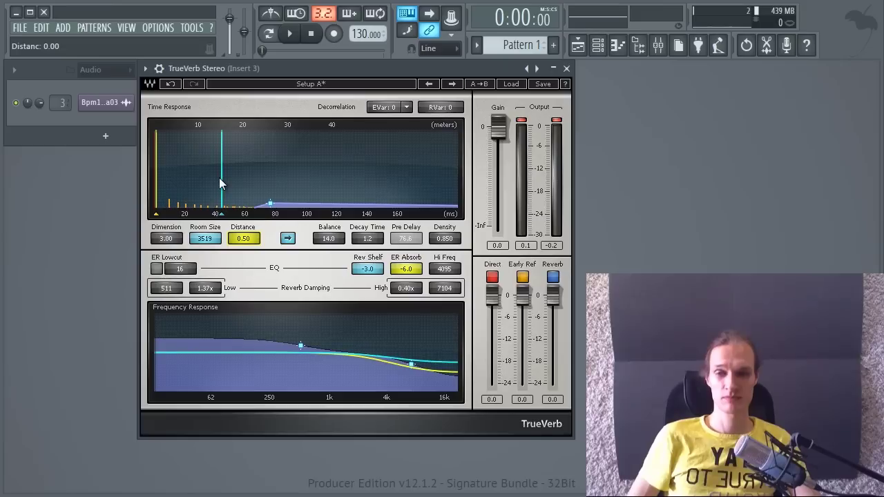
click(289, 35)
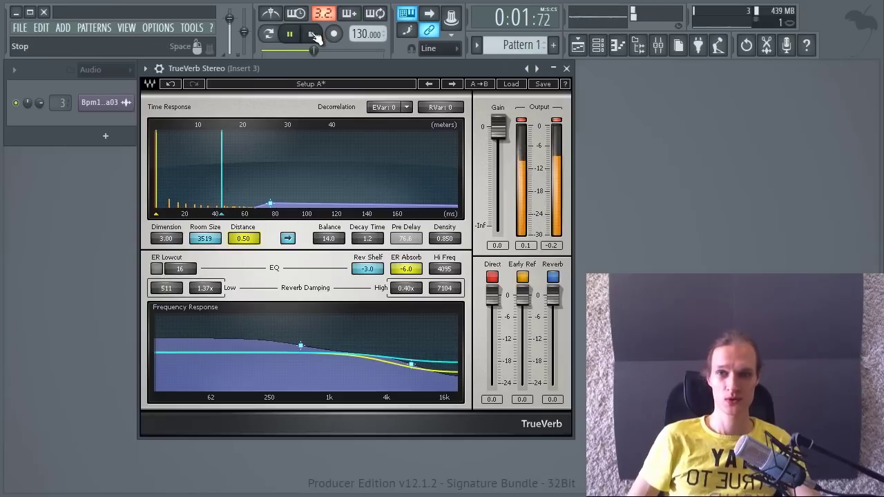
click(315, 35)
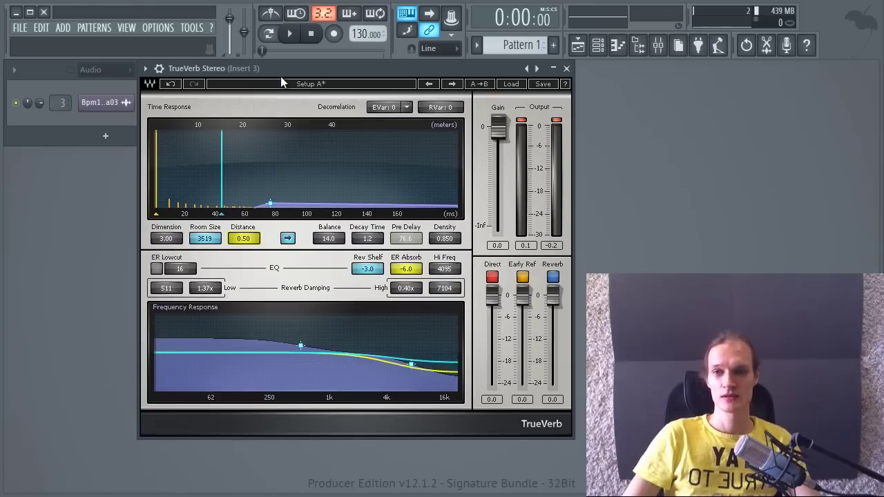
click(289, 34)
click(310, 34)
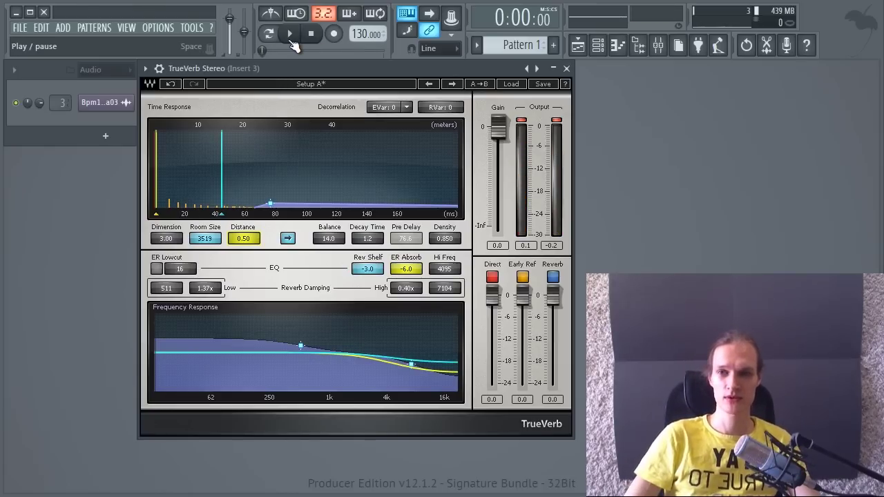
Step: Raise the Distance to 14.86 while the pattern plays, and stop playback
click(290, 40)
drag(243, 239, 461, 209)
click(312, 34)
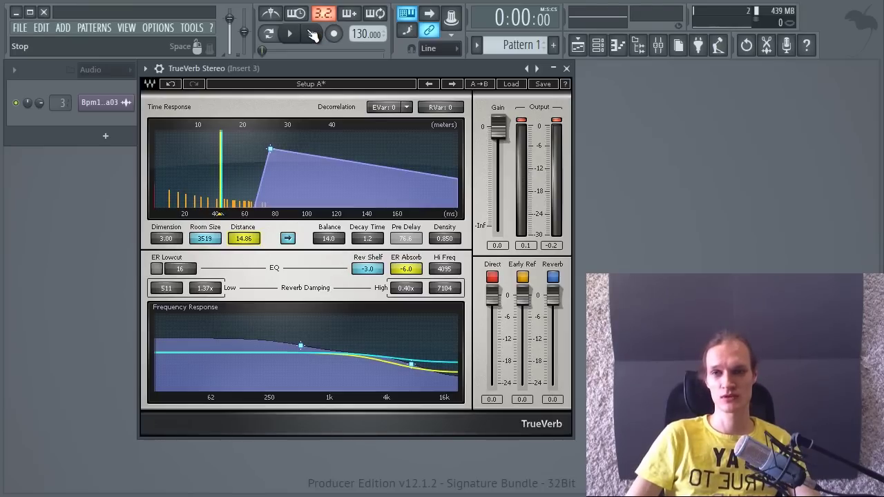
Step: Try Distance values of 2.81, 9.84, 8.33, 7.70 and 0.76 against the Time Response graph
drag(164, 243, 84, 232)
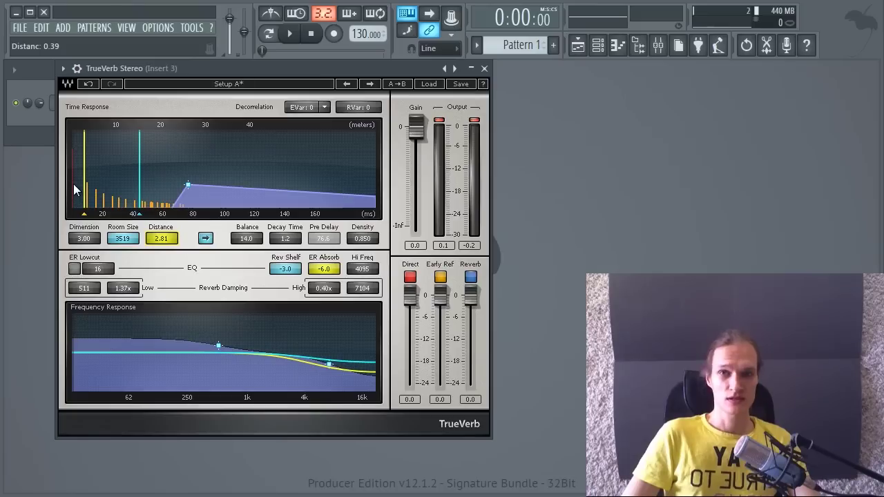
mouse_move(165, 234)
mouse_down()
mouse_move(168, 242)
mouse_move(266, 238)
mouse_up()
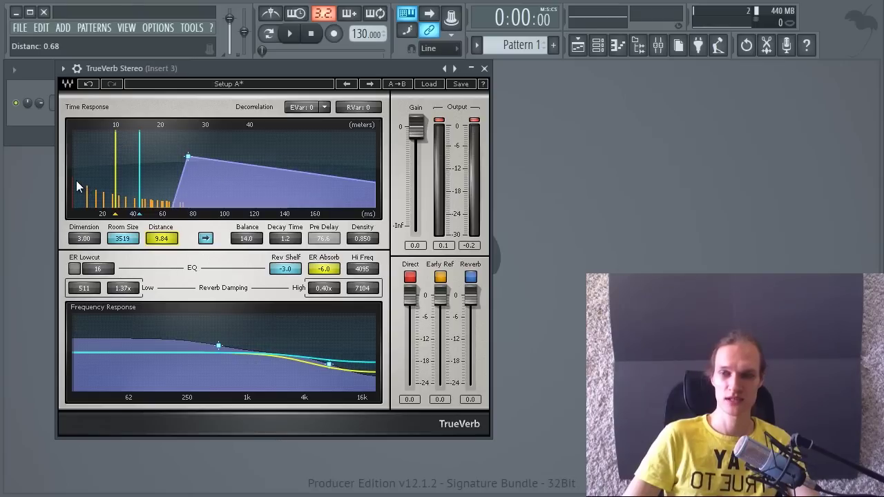
mouse_move(161, 243)
mouse_down()
mouse_move(57, 246)
mouse_move(132, 250)
mouse_move(153, 239)
mouse_up()
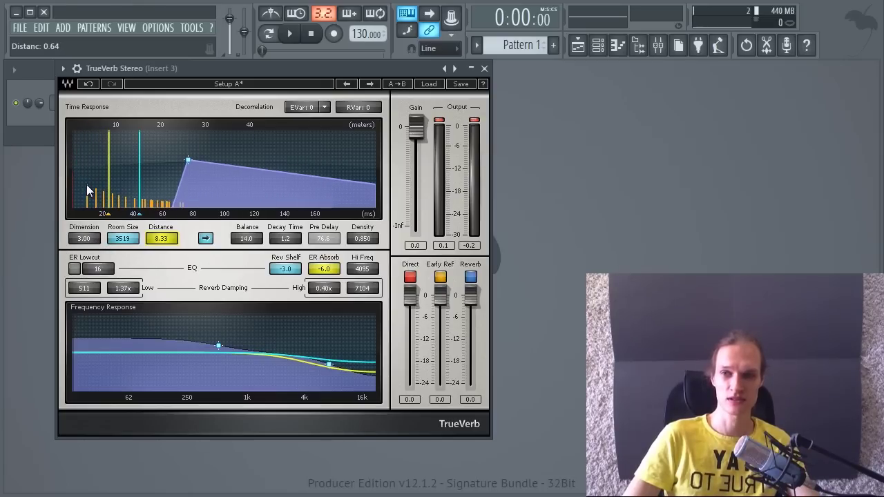
mouse_move(163, 240)
mouse_down()
mouse_move(269, 239)
mouse_move(157, 238)
mouse_move(97, 250)
mouse_move(134, 228)
mouse_up()
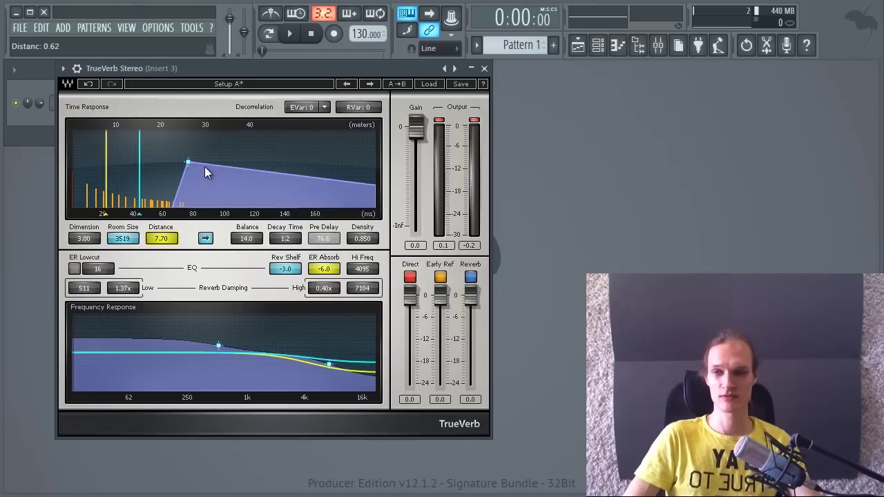
mouse_move(163, 237)
mouse_down()
mouse_move(261, 228)
mouse_move(43, 230)
mouse_up()
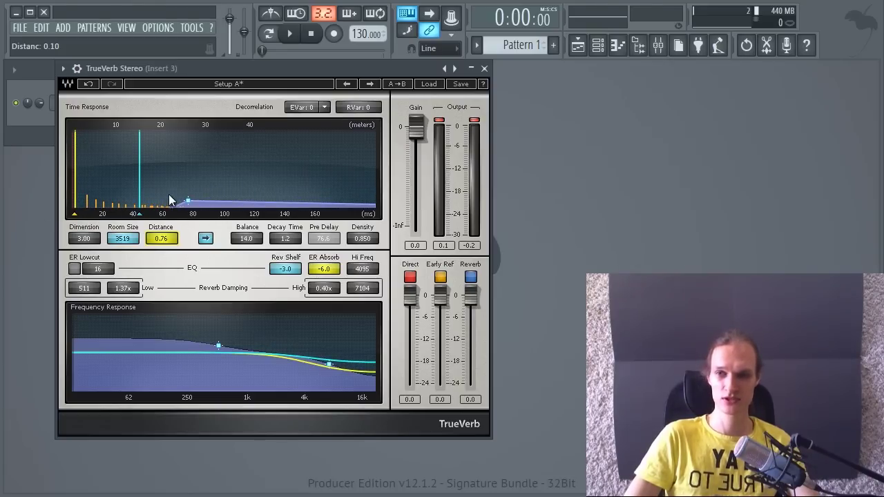
Step: Set the Distance to 9.93 and audition the pattern
drag(177, 235, 414, 239)
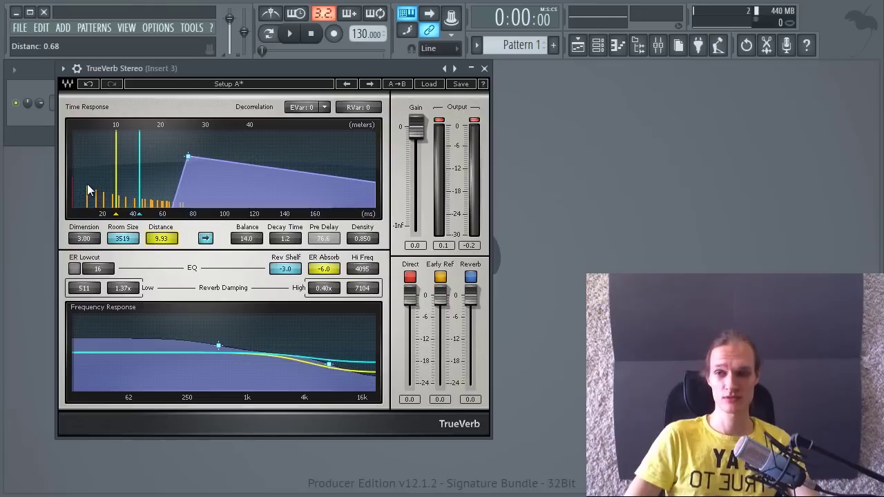
click(290, 33)
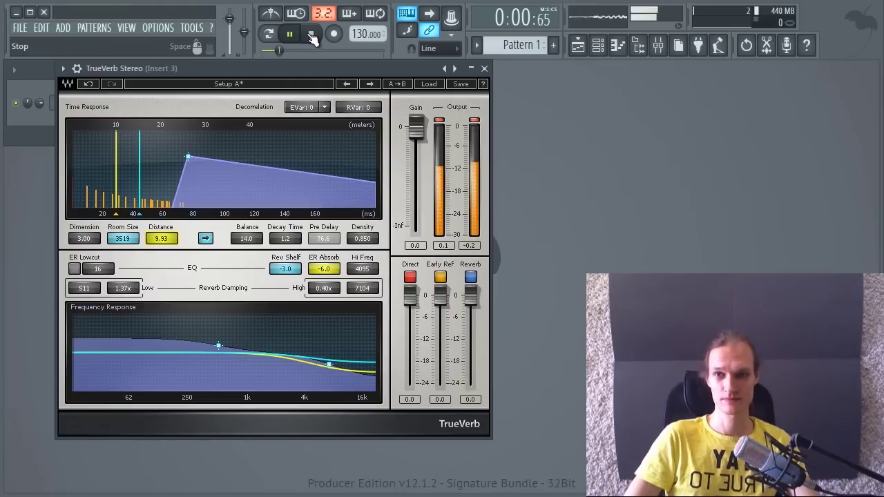
click(310, 35)
Step: Set the Distance to 20.28, beyond the room size marker, and audition the pattern
mouse_move(167, 241)
mouse_down()
mouse_move(183, 249)
mouse_move(201, 234)
mouse_move(181, 137)
mouse_up()
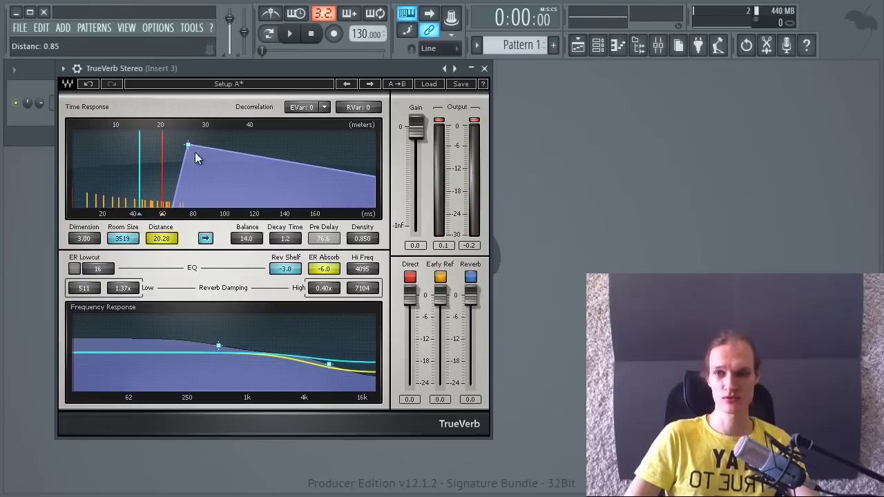
click(290, 33)
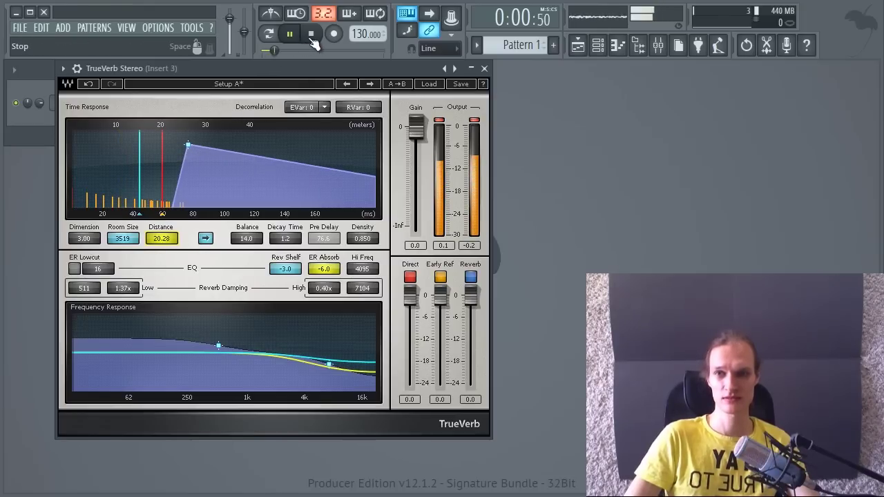
click(311, 35)
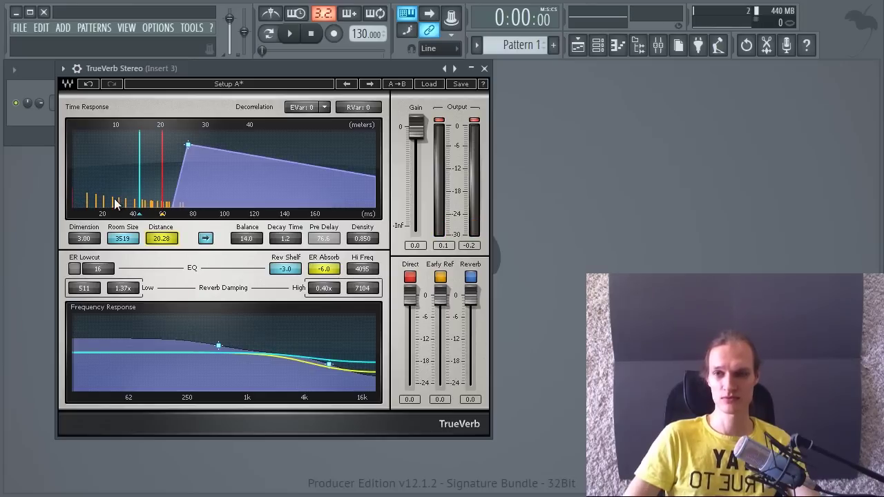
Step: Set the Distance to 40.00, far beyond the room size marker, and audition the pattern
drag(164, 239, 251, 238)
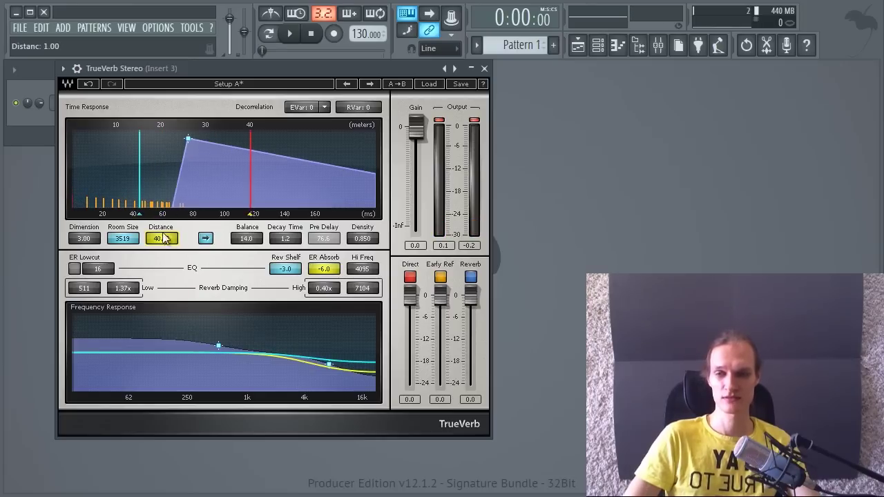
click(290, 33)
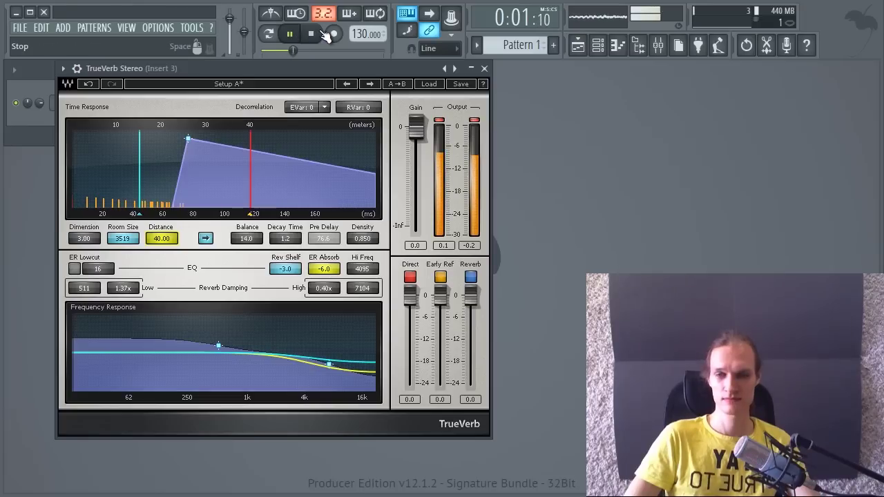
click(326, 35)
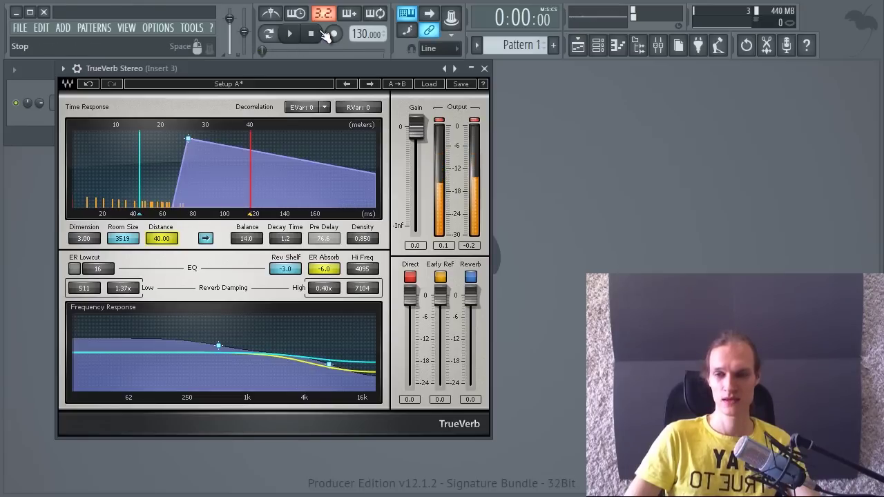
Step: Set the Distance to 12.58 and the Room Size to 7623, and try Distance values of 22.63 and 18.18
drag(165, 245, 34, 247)
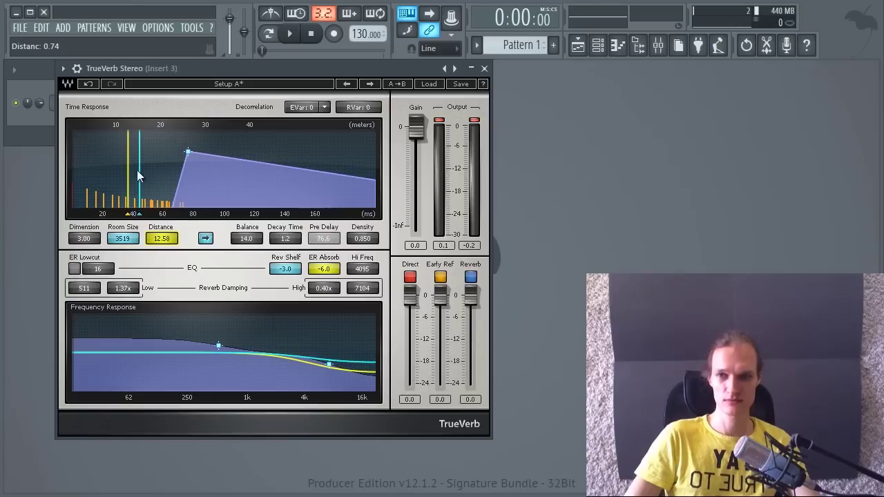
drag(125, 240, 161, 242)
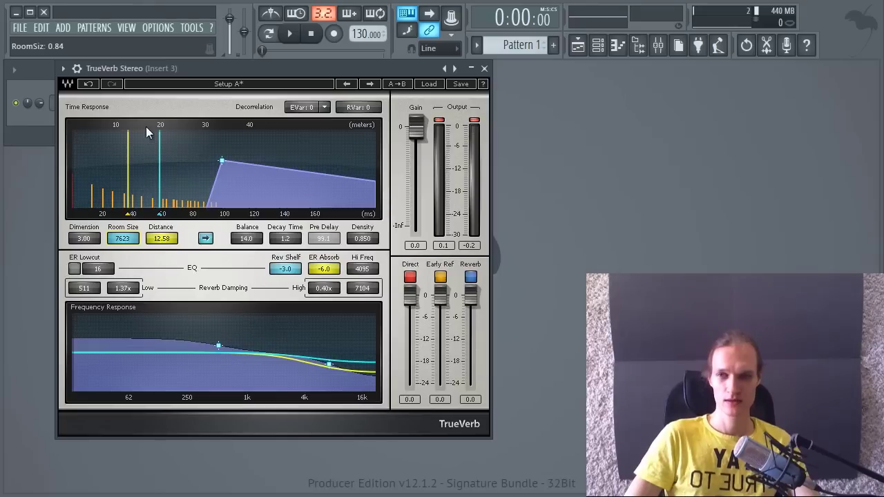
drag(146, 240, 235, 240)
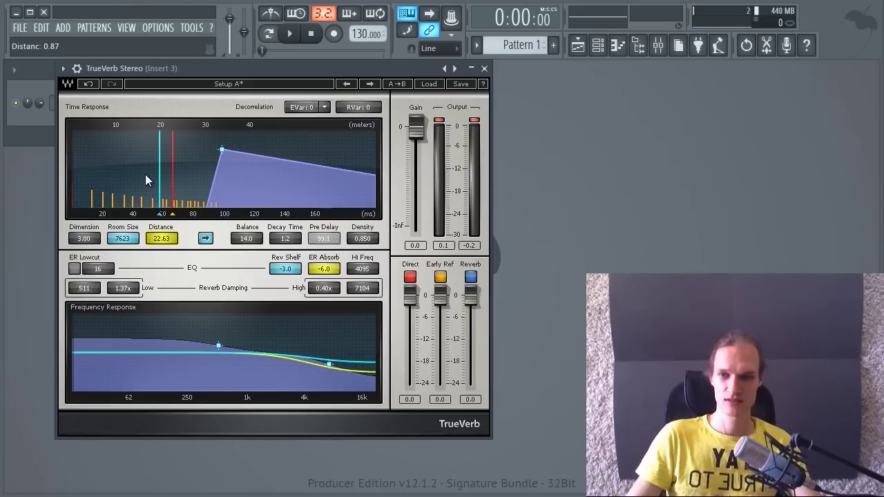
drag(146, 237, 181, 219)
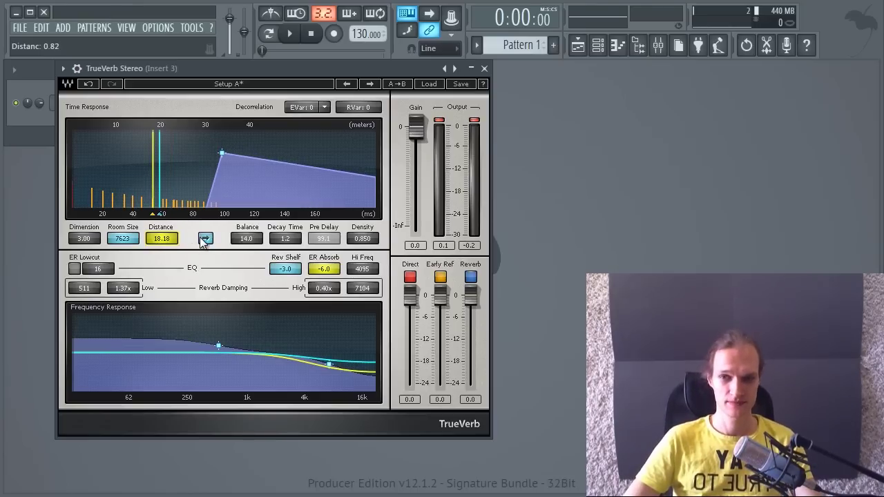
Step: Lower the Room Size to 5385 and the Distance to 6.29, and try a Room Size of 5752 with a Distance of 8.48
mouse_move(129, 241)
mouse_down()
mouse_move(135, 250)
mouse_move(120, 245)
mouse_up()
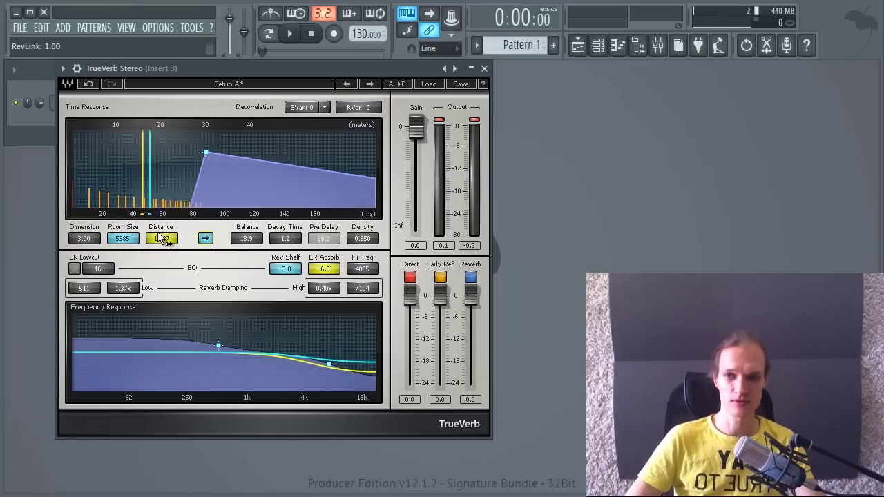
drag(162, 241, 104, 252)
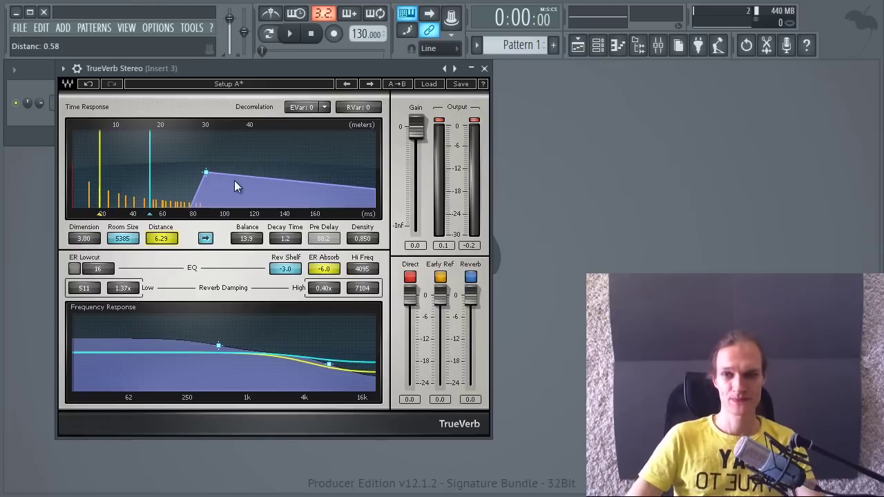
drag(127, 238, 203, 239)
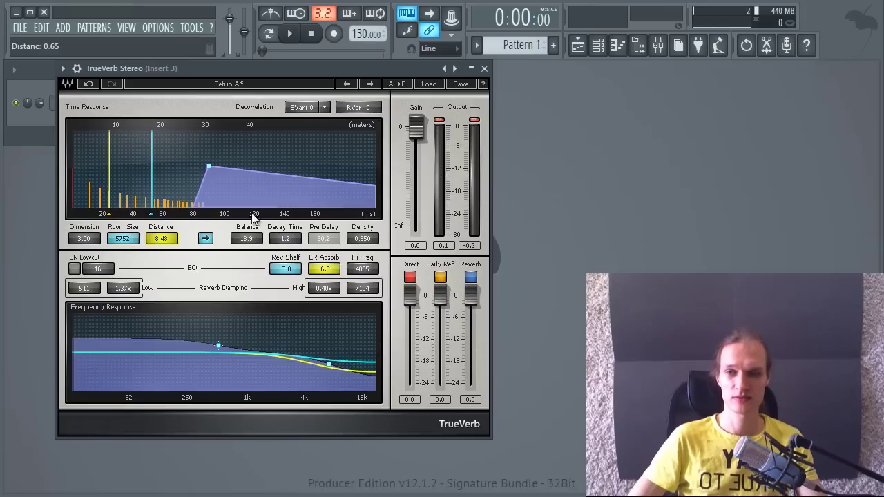
Step: Lower the Balance to 0.0 and start the pattern, setting the Room Size to 134 and the Distance to 13.08 during playback
drag(248, 240, 253, 256)
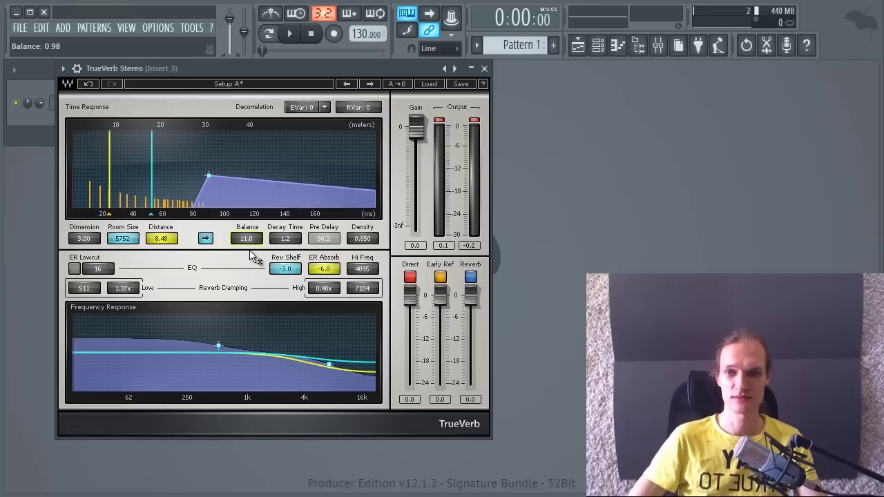
click(289, 34)
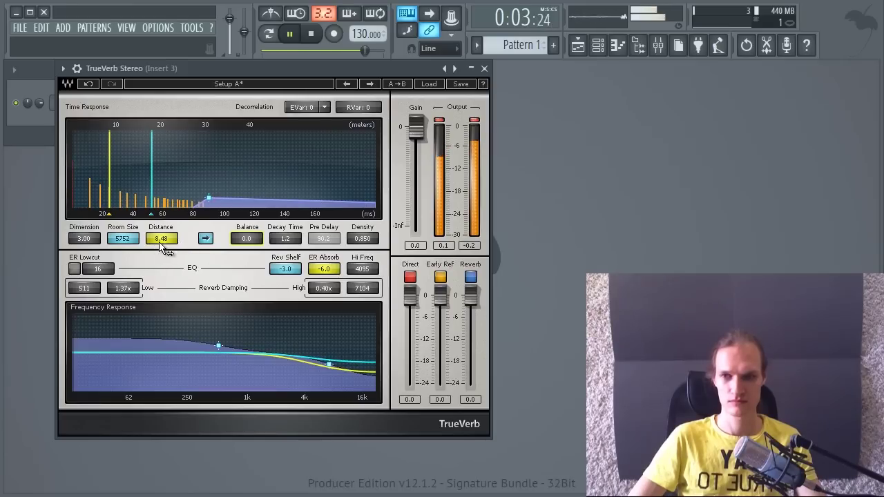
mouse_move(171, 252)
mouse_down()
mouse_move(290, 249)
mouse_move(104, 252)
mouse_move(277, 246)
mouse_move(107, 251)
mouse_move(199, 238)
mouse_move(373, 237)
mouse_move(88, 241)
mouse_move(138, 200)
mouse_move(183, 89)
mouse_move(177, 131)
mouse_move(32, 294)
mouse_move(15, 379)
mouse_up()
drag(164, 238, 59, 244)
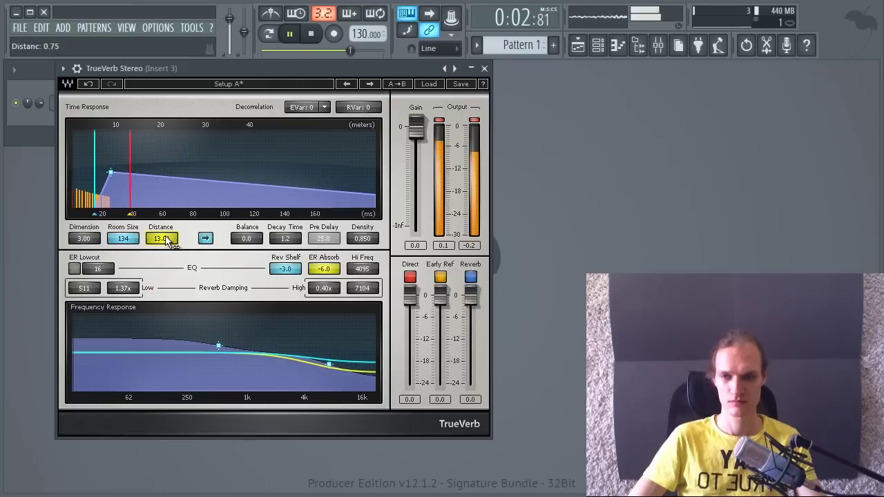
Step: Set the Decay Time to 0.3, the Room Size to 15273 and the Distance to 18.82 during playback, and stop the pattern
drag(285, 239, 308, 306)
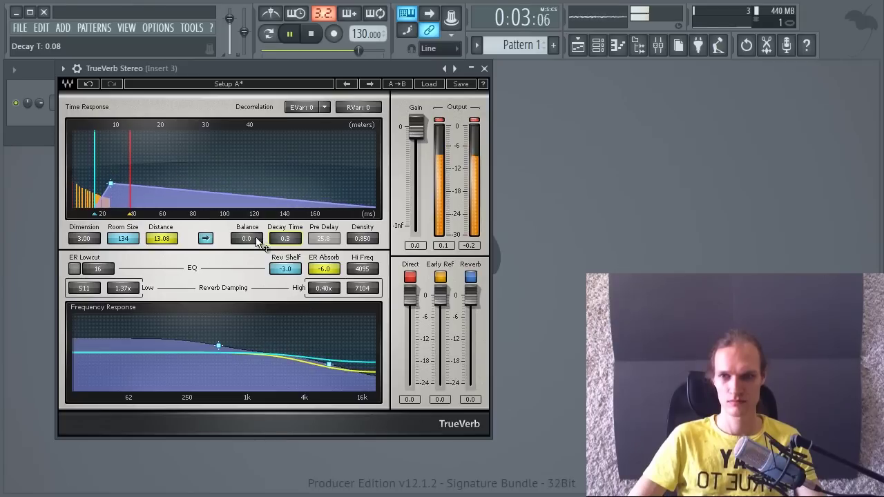
drag(135, 243, 483, 220)
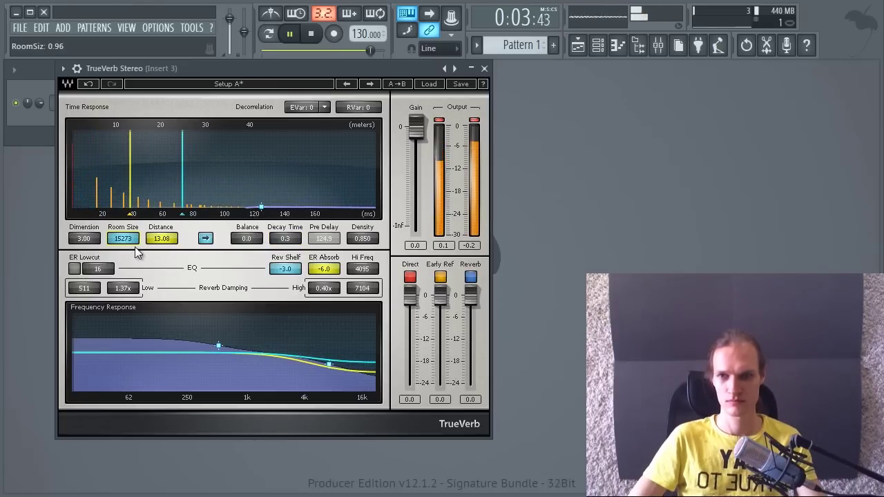
drag(161, 247, 161, 207)
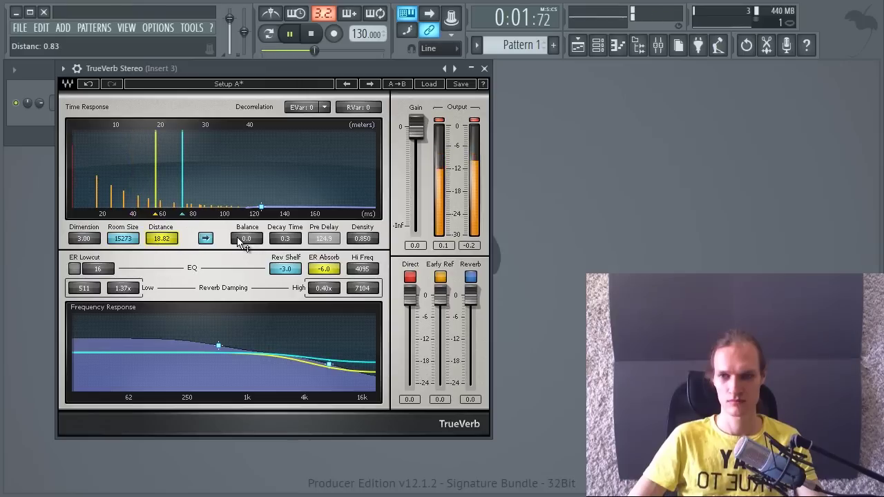
click(314, 34)
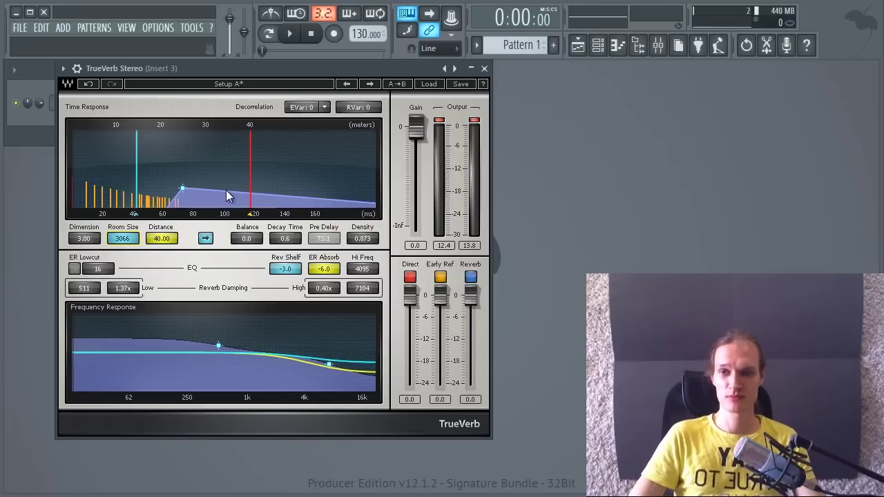
Step: Play the pattern while raising the Balance to 12.0, and stop playback
click(289, 33)
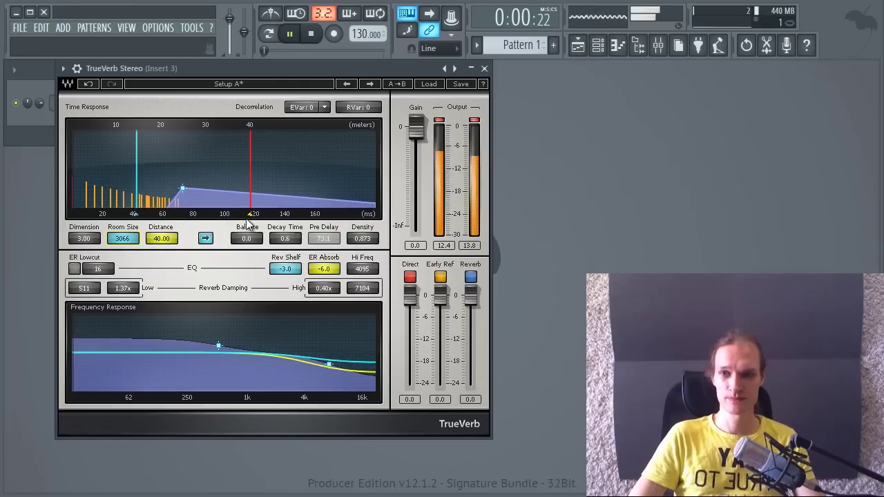
drag(251, 238, 255, 169)
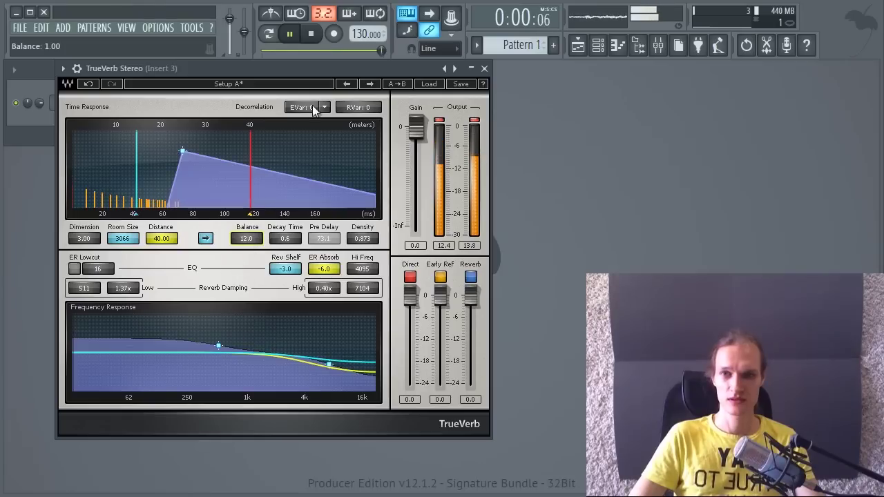
click(314, 34)
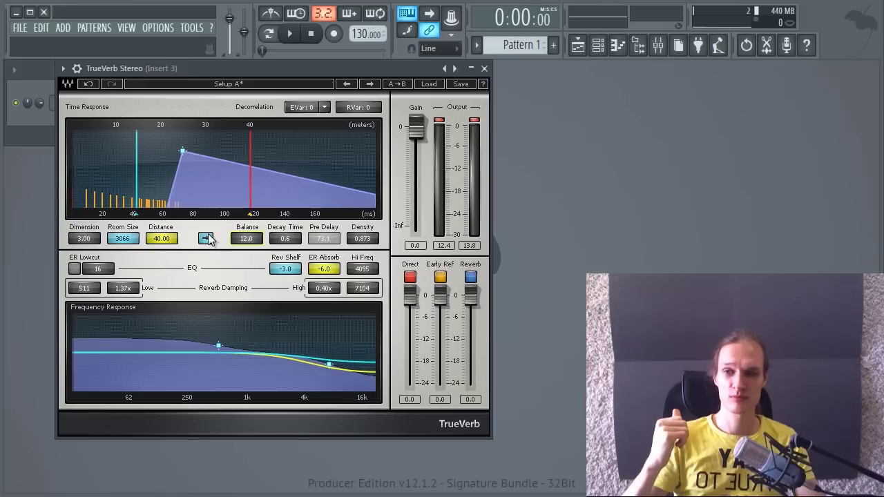
Step: Set the Distance to 25.81 and the Balance to 0
mouse_move(184, 243)
mouse_down()
mouse_move(158, 235)
mouse_move(168, 219)
mouse_up()
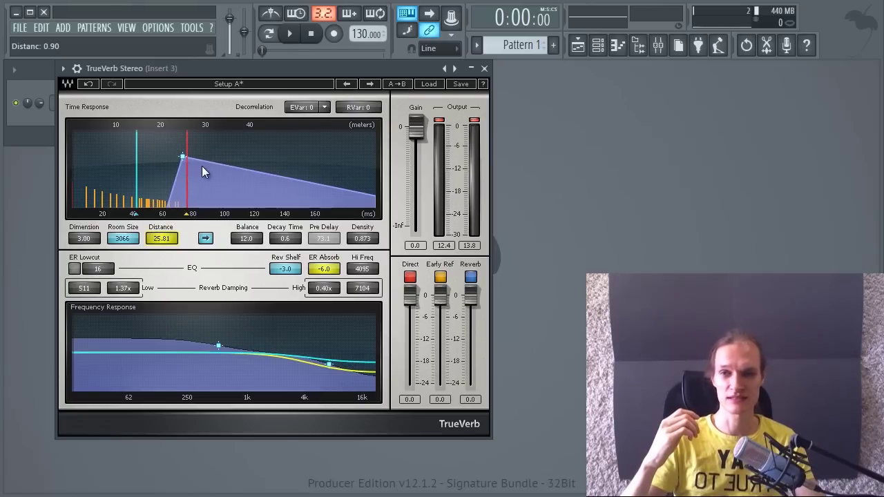
click(243, 246)
text(0)
key(Return)
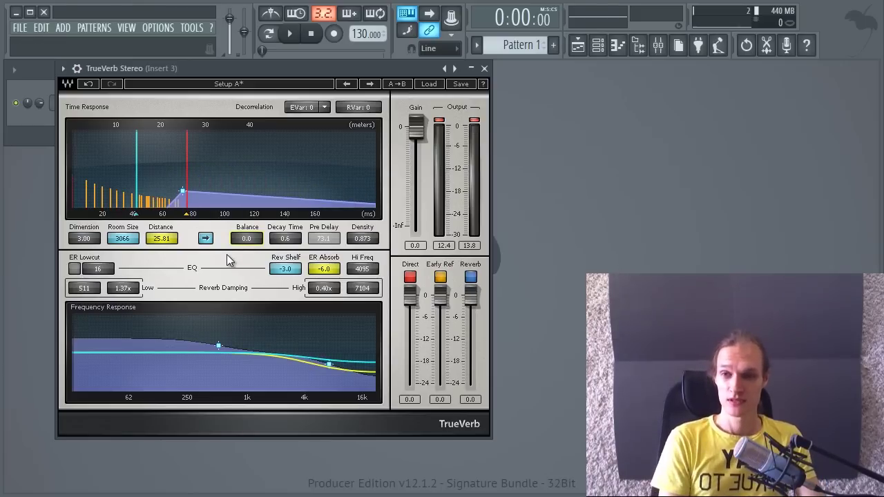
Step: Turn off the reverb link and try Distance values of 26.38 and 29.18 before setting it to 27.32
click(205, 240)
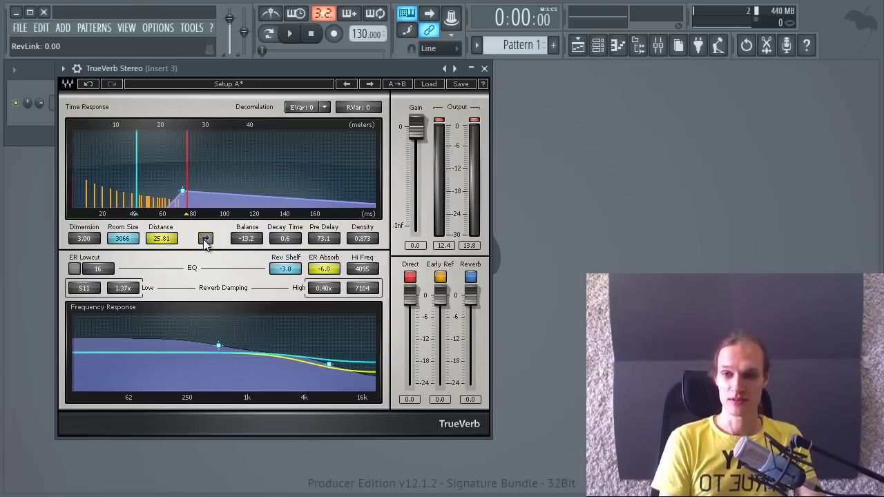
mouse_move(147, 235)
mouse_down()
mouse_move(169, 246)
mouse_move(159, 246)
mouse_up()
click(161, 245)
click(166, 256)
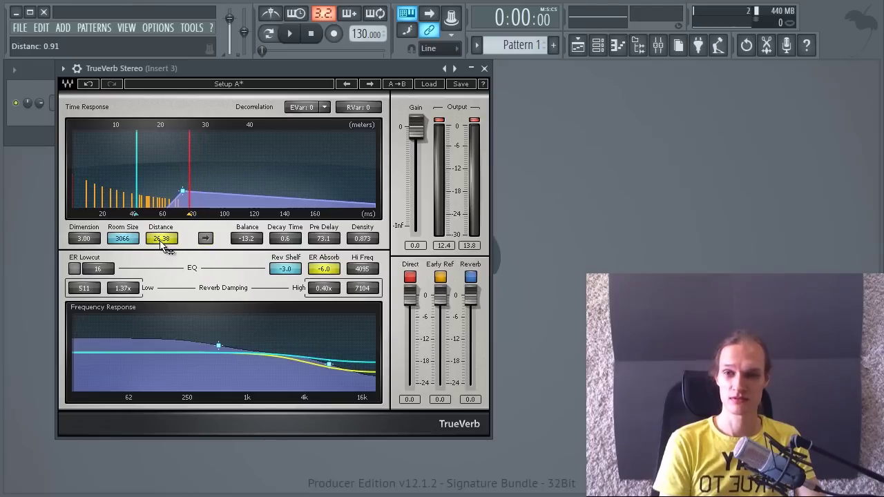
drag(161, 243, 195, 242)
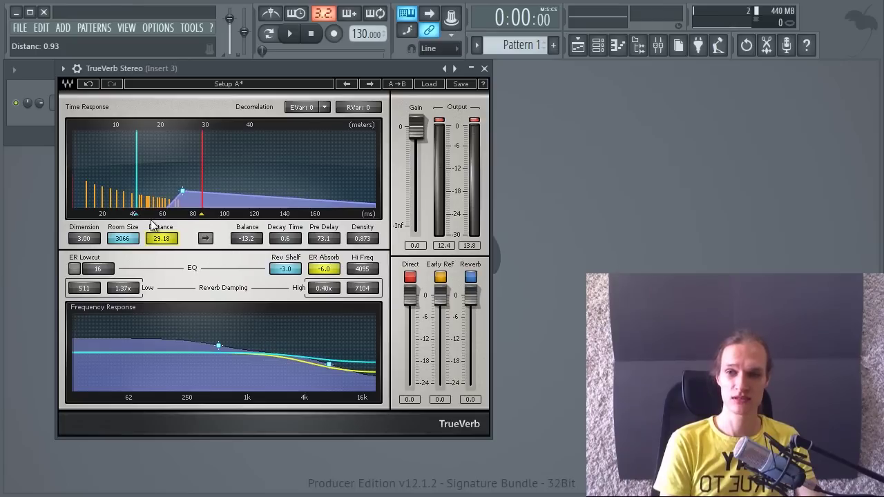
mouse_move(160, 242)
mouse_down()
mouse_move(148, 238)
mouse_move(153, 233)
mouse_up()
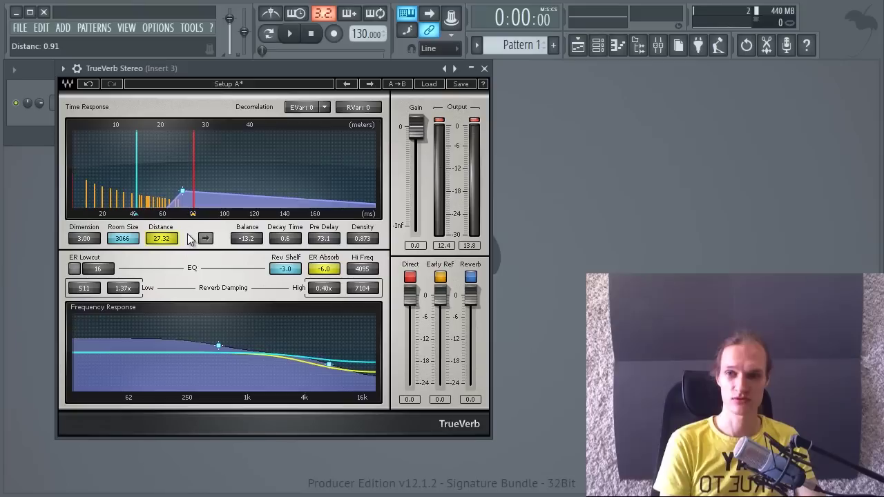
Step: Raise the unlinked Balance to -6.8, play the pattern while lowering the Balance to -19.1, and stop playback
drag(229, 241, 255, 207)
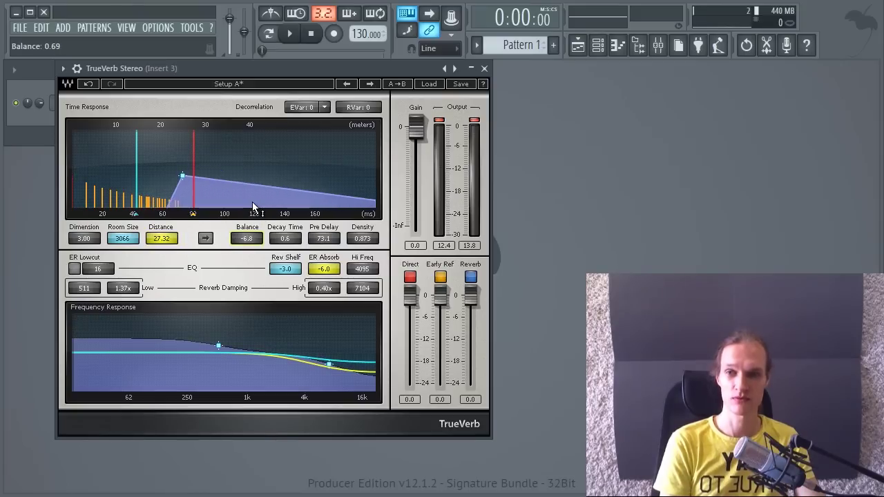
click(261, 74)
key(space)
drag(245, 242, 166, 295)
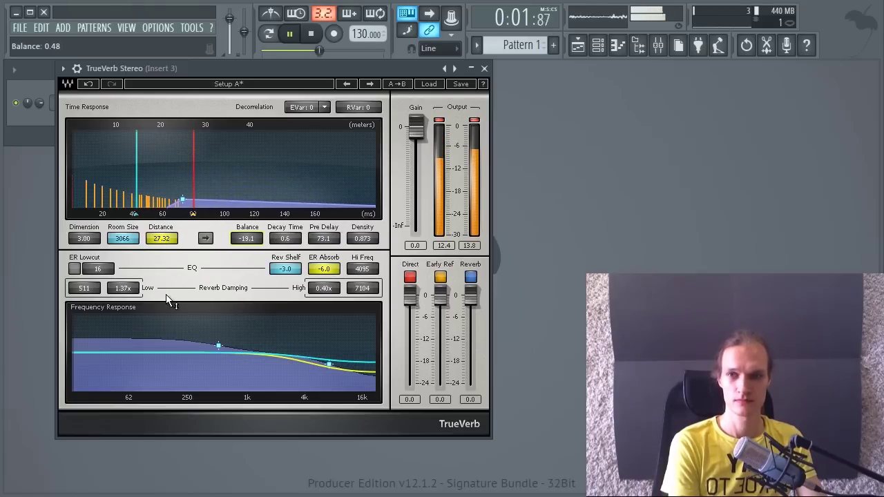
click(314, 40)
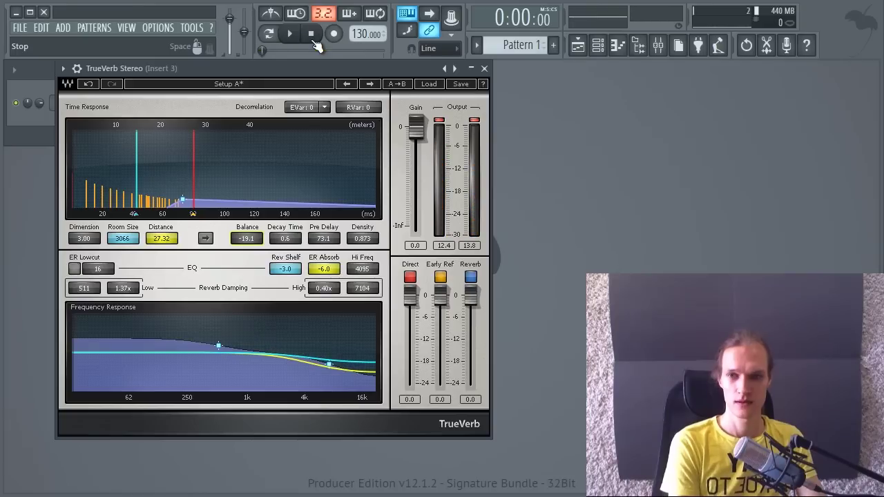
Step: Turn the reverb link back on and set the Balance to 0
click(205, 239)
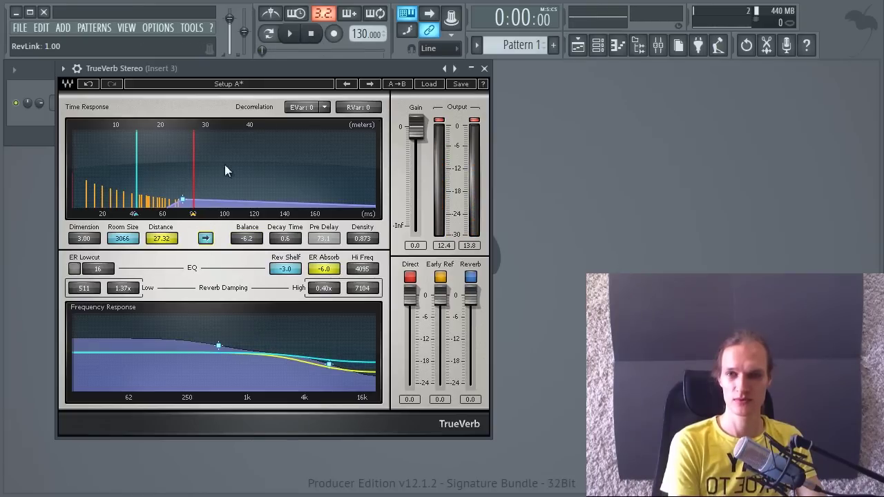
double_click(247, 242)
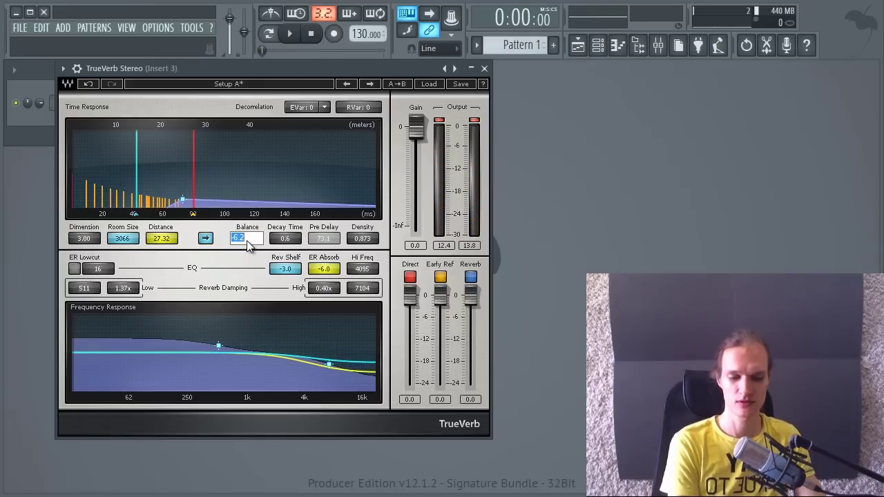
text(0)
key(Return)
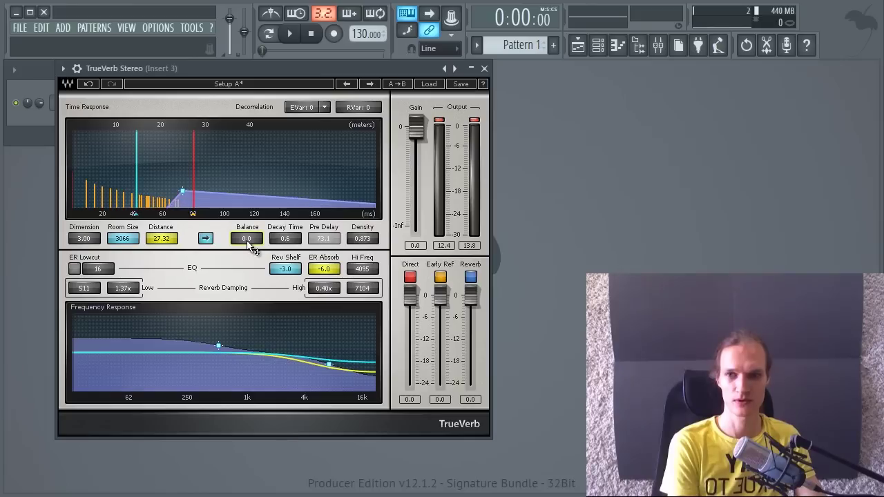
Step: Play the pattern while raising the Decay Time to 2.3, and replay it while setting the Decay Time to 1.4, stopping playback each time
click(293, 36)
drag(293, 228, 312, 142)
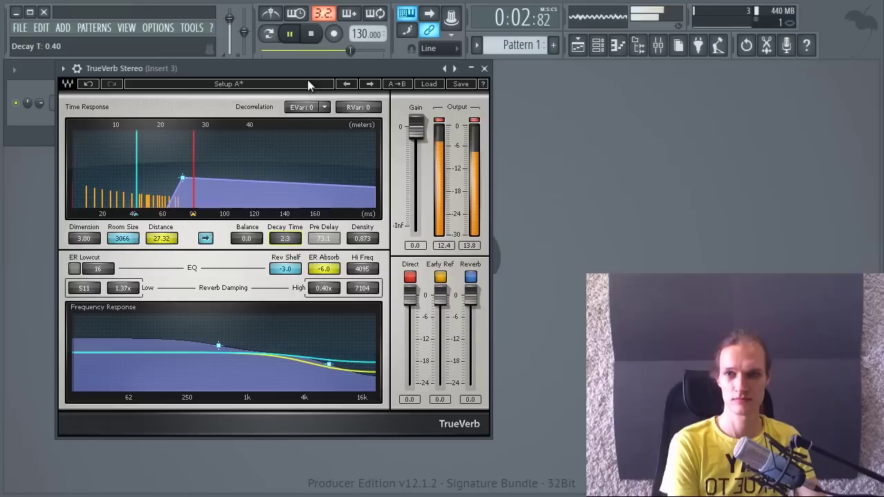
click(310, 39)
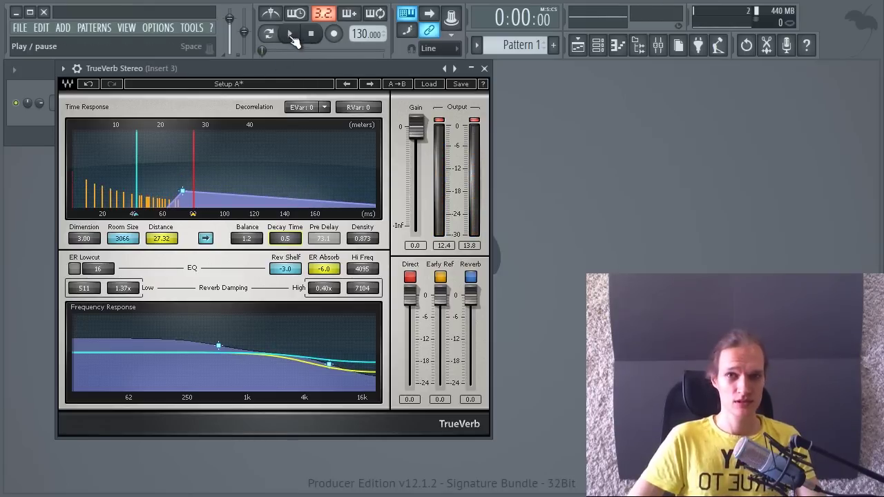
click(294, 39)
mouse_move(285, 238)
mouse_down()
mouse_move(281, 297)
mouse_move(294, 242)
mouse_up()
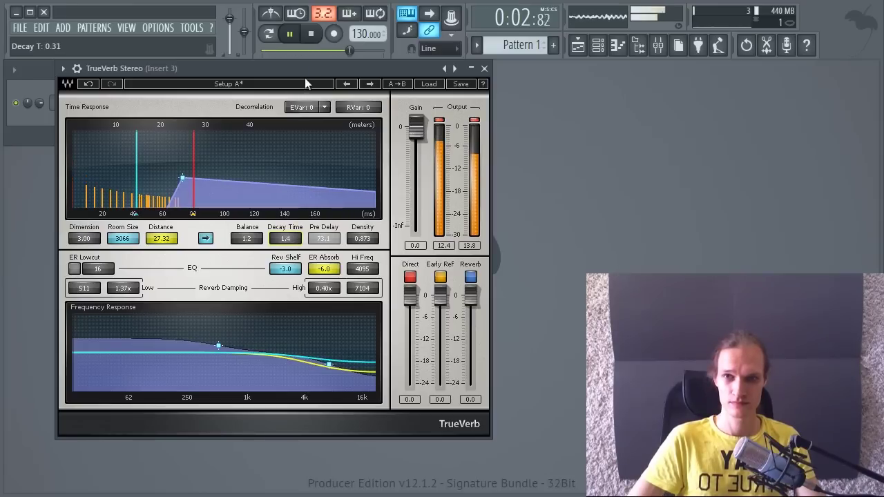
click(313, 34)
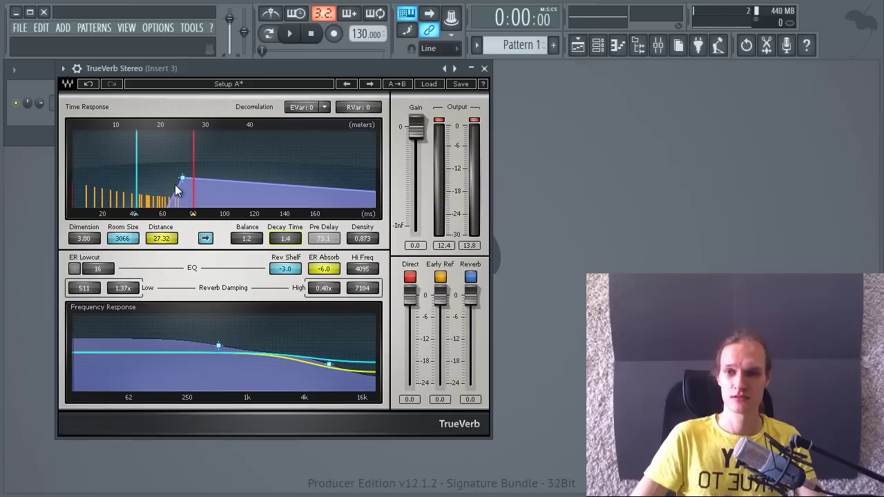
Step: Lower the Balance to -1.6, turn off the reverb link, and raise the Pre Delay to 128.2 during playback
drag(246, 241, 255, 216)
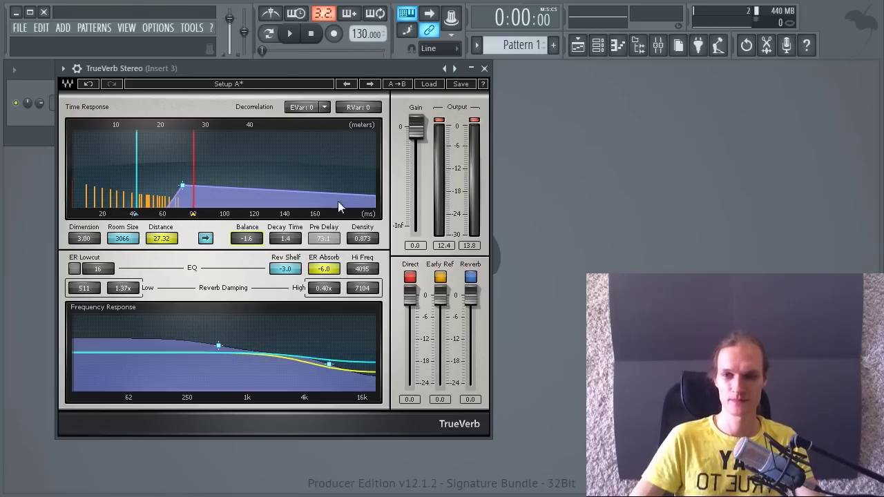
click(206, 239)
key(space)
drag(320, 239, 456, 245)
key(space)
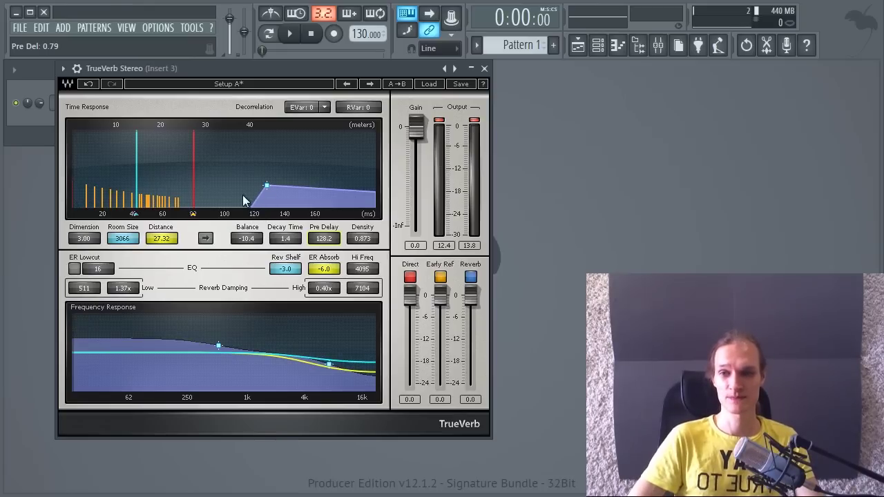
Step: Turn the reverb link back on, set the Distance to 7.87, and try a Room Size of 1271 before setting 5226 during playback
click(205, 238)
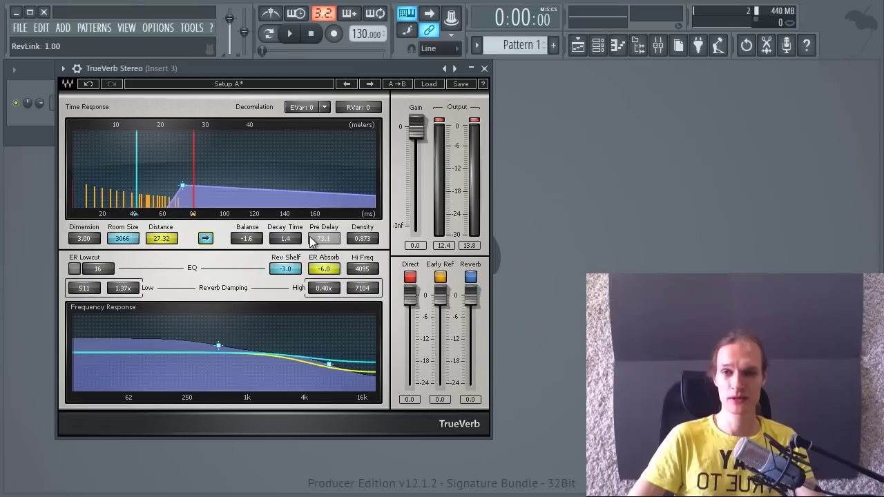
mouse_move(123, 239)
mouse_down()
mouse_move(210, 240)
mouse_move(168, 242)
mouse_move(168, 220)
mouse_up()
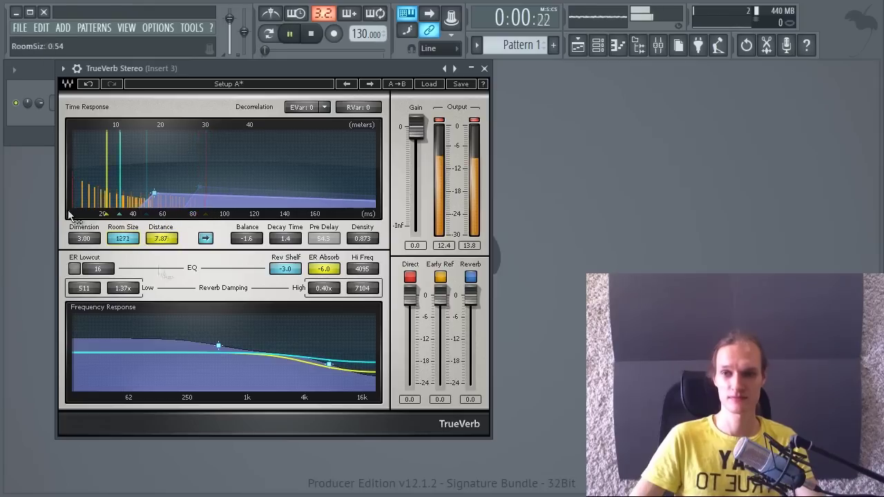
mouse_move(68, 212)
mouse_down()
mouse_move(55, 211)
mouse_move(108, 210)
mouse_up()
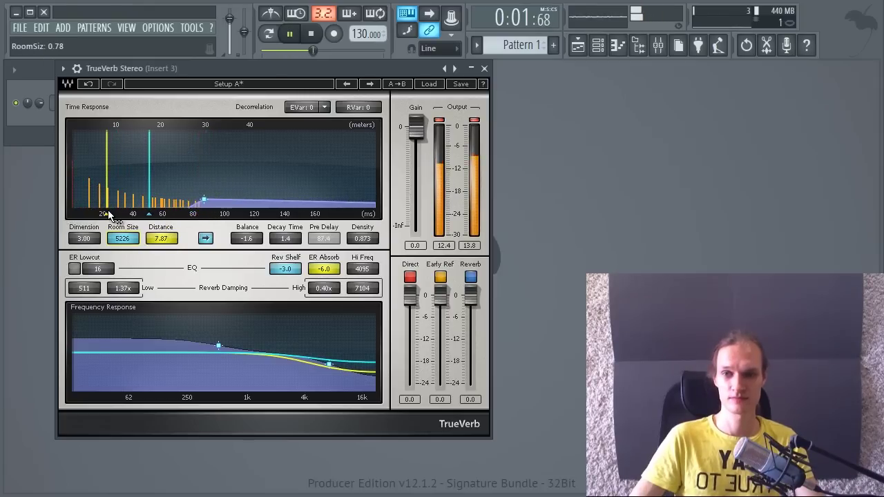
Step: Stop playback with the reverb unlinked, and set the Pre Delay to 93.7, the Balance to -13.9 and the Decay Time to 0.7
click(205, 238)
key(space)
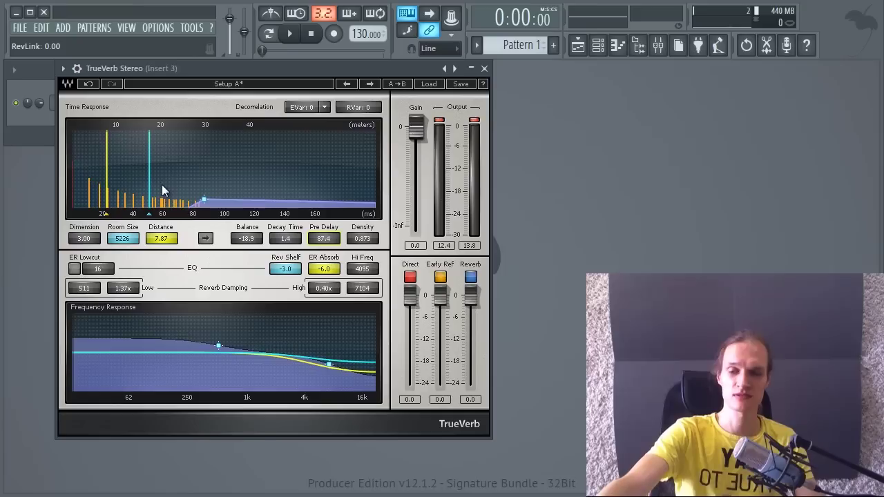
drag(324, 240, 330, 217)
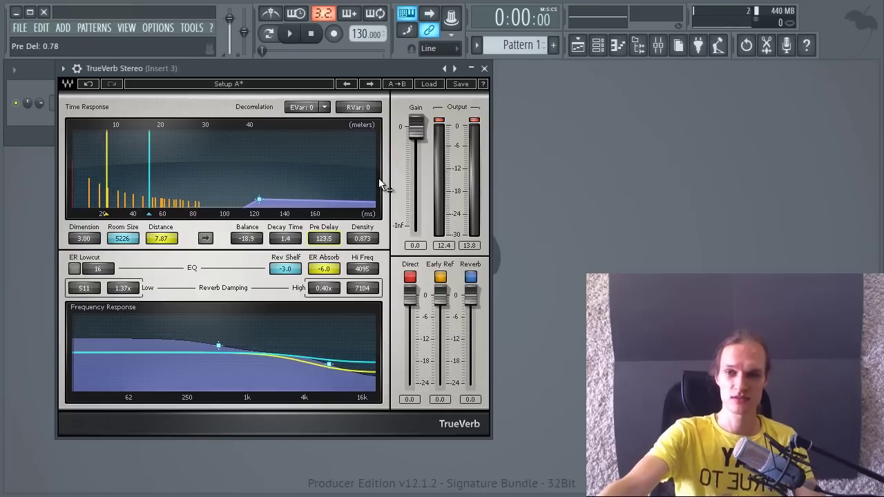
drag(334, 185, 326, 188)
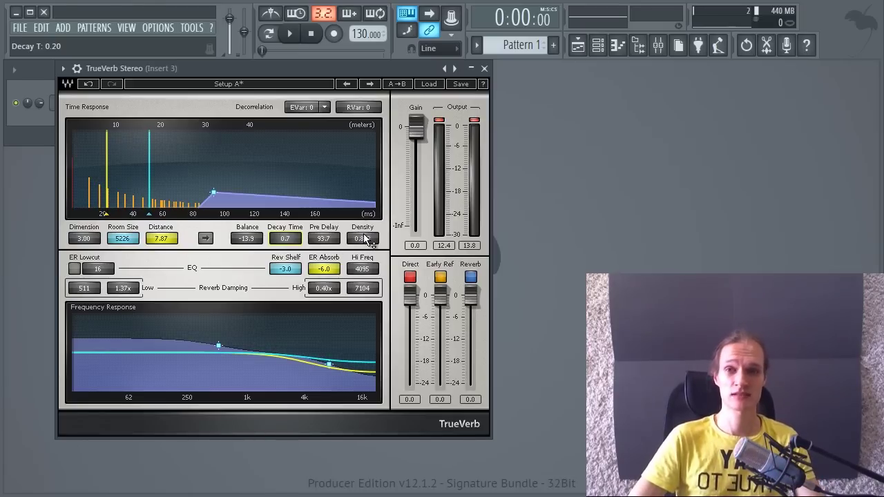
Step: Audition the pattern with the Density at 0.000, and replay it with the Density raised to 1.000
click(290, 34)
drag(368, 239, 367, 304)
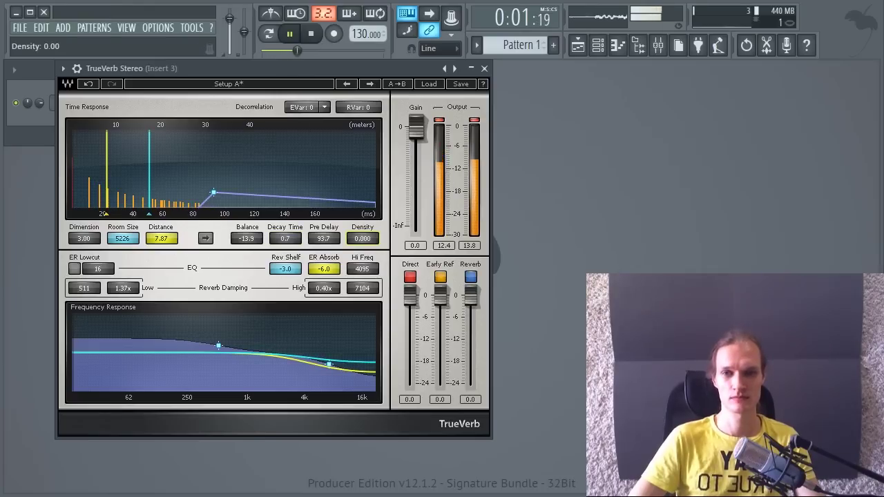
click(320, 36)
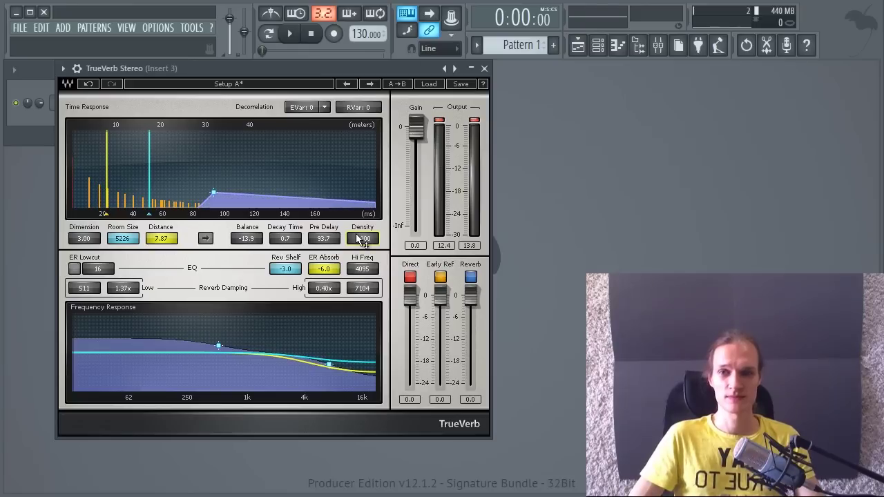
key(space)
key(space)
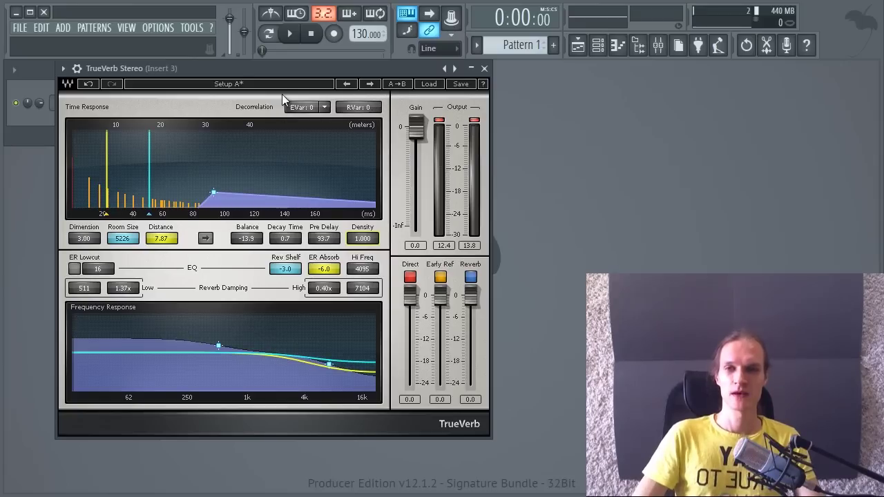
Step: Try the early reflection decorrelation variations EVar 1, 2 and 3, and return to EVar 0
click(324, 106)
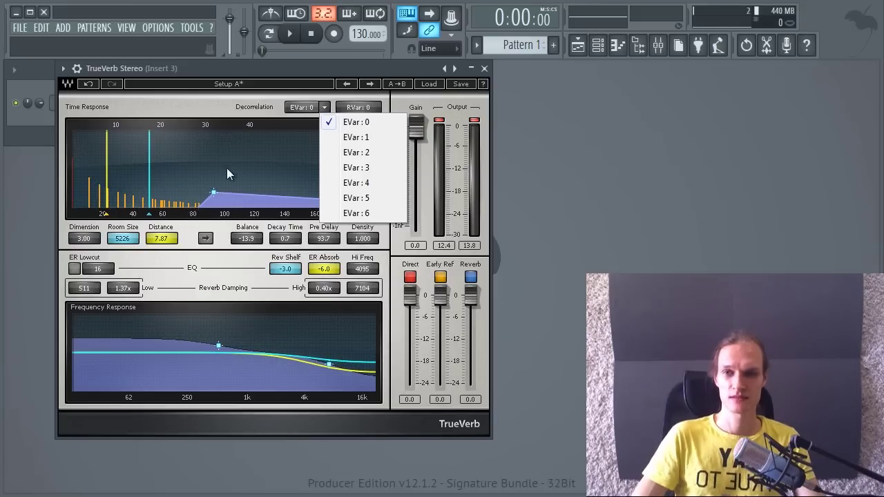
click(343, 136)
click(329, 109)
click(342, 152)
click(325, 108)
click(338, 169)
click(326, 108)
click(333, 121)
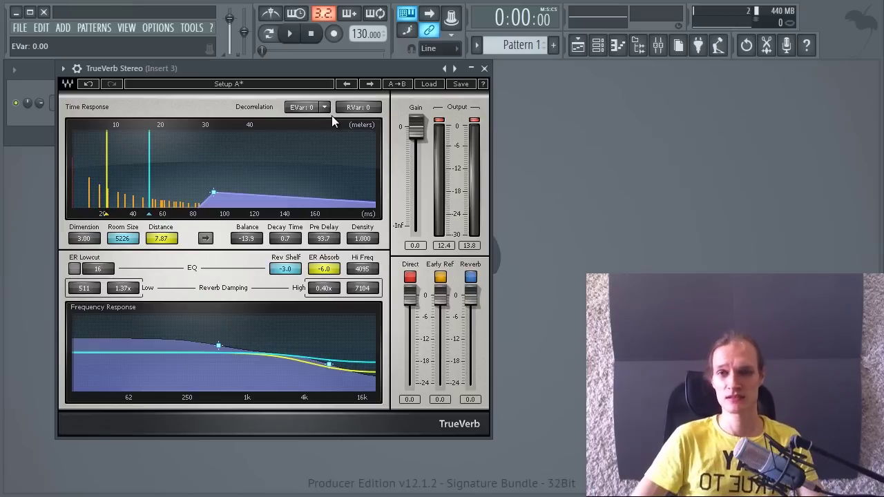
Step: Compare EVar 1 and EVar 2 once more, restore EVar 0, and check the RVar decorrelation setting
click(323, 108)
click(338, 138)
click(323, 108)
click(349, 152)
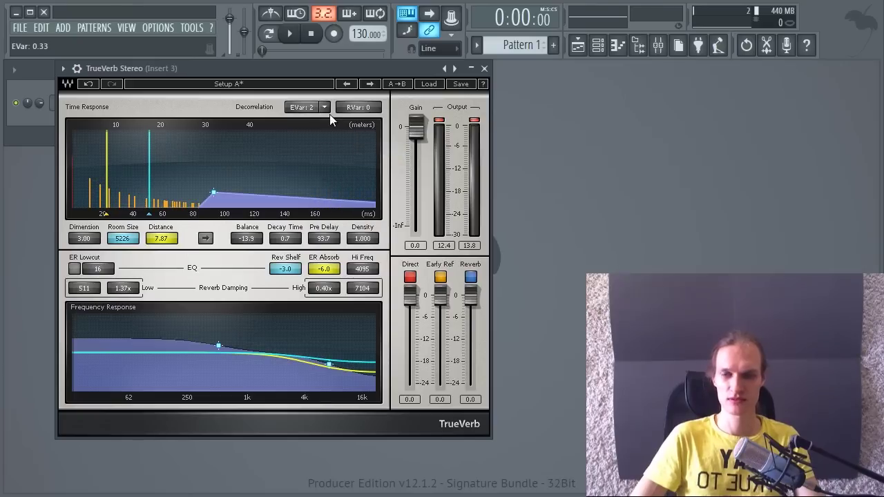
click(324, 108)
click(348, 121)
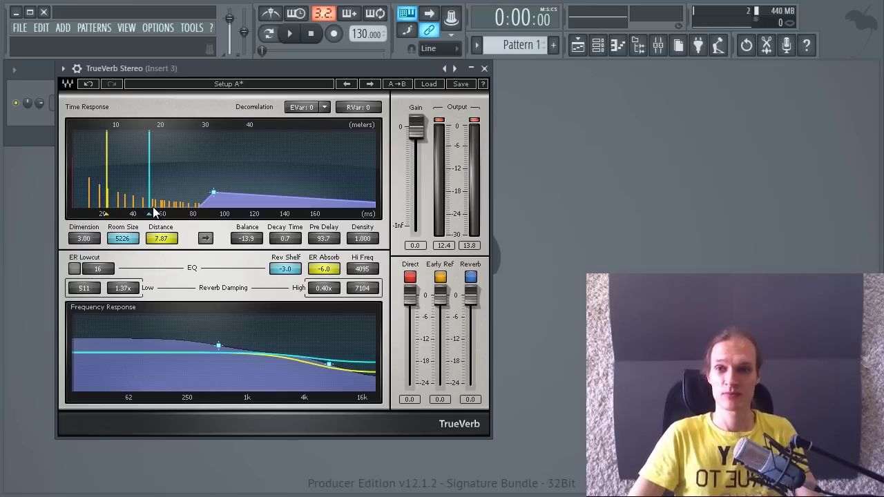
click(368, 107)
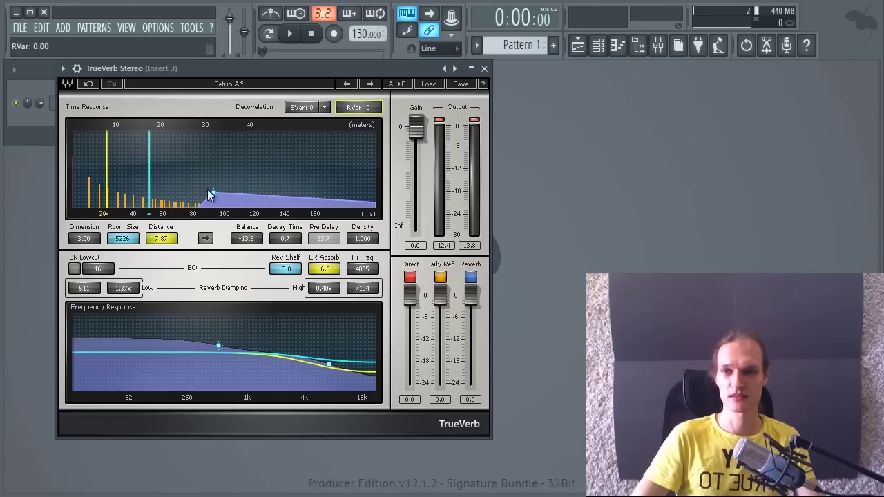
click(360, 108)
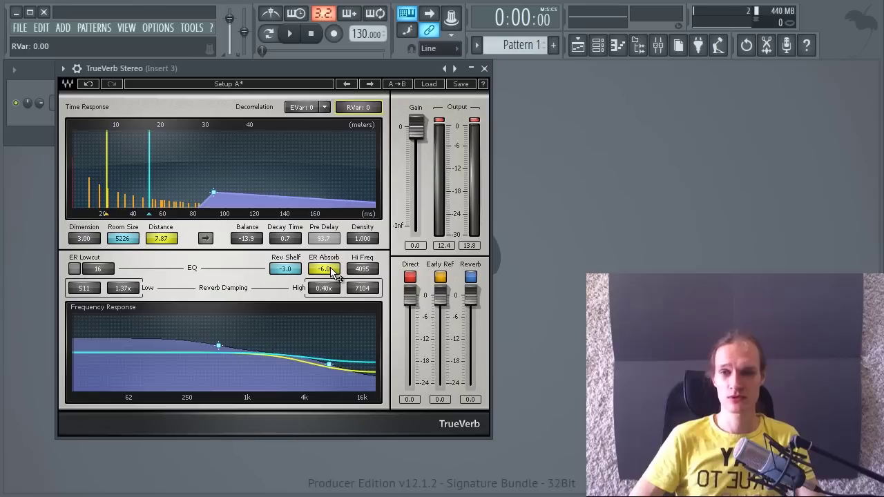
Step: Try Hi Freq values of 11950 and 17179 in the EQ section before setting it to 9285
drag(362, 269, 335, 276)
drag(398, 270, 428, 249)
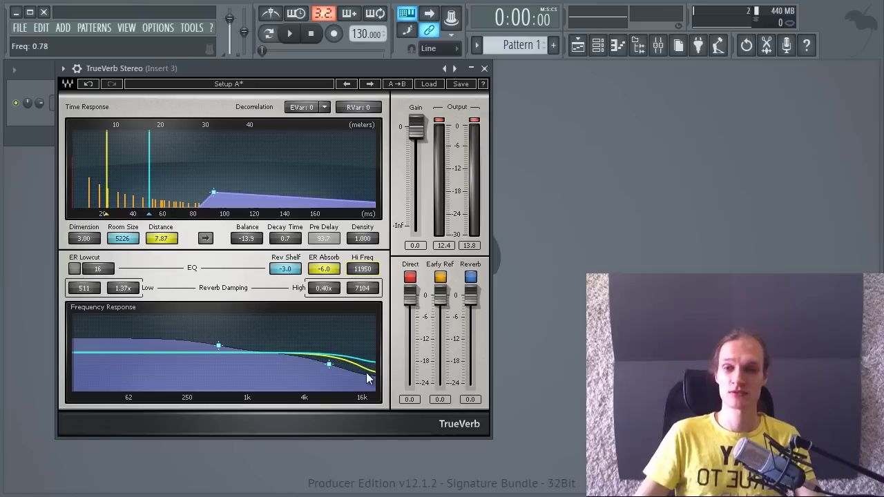
drag(364, 271, 357, 304)
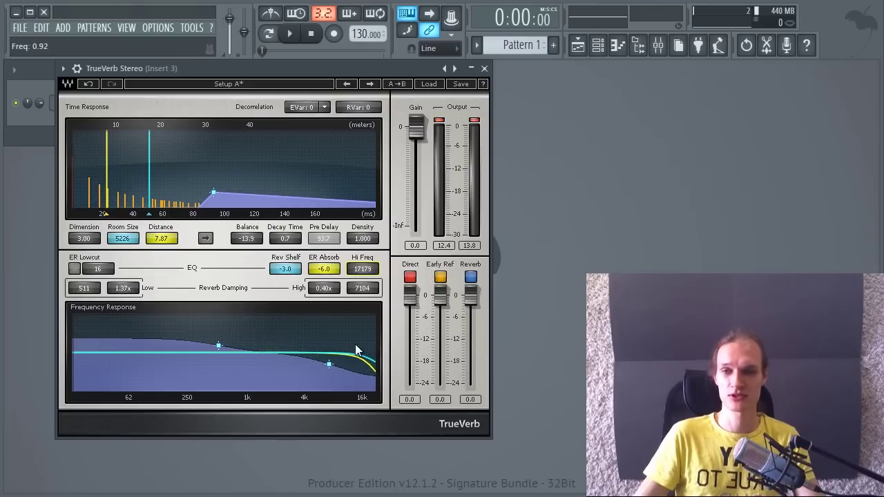
drag(370, 271, 268, 276)
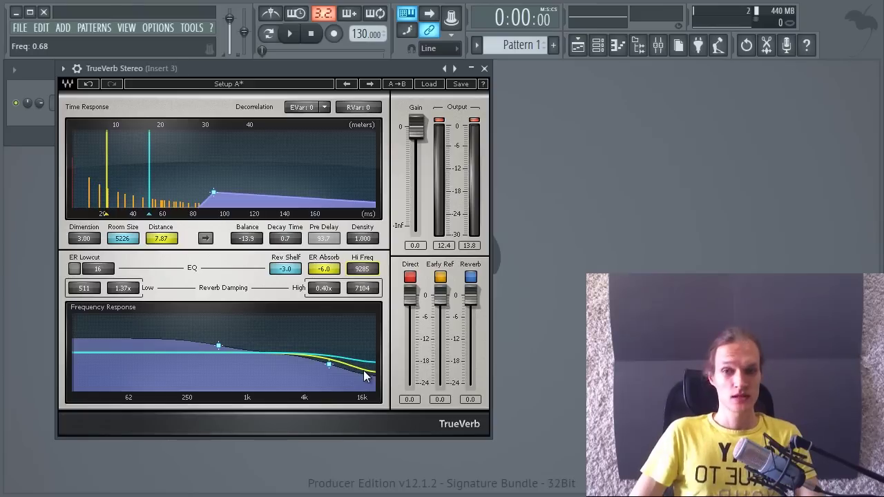
Step: Try the Rev Shelf at -1.1 and ER Absorb at -2.8, and settle on -2.1 and -4.0
drag(288, 275, 304, 162)
drag(310, 122, 271, 282)
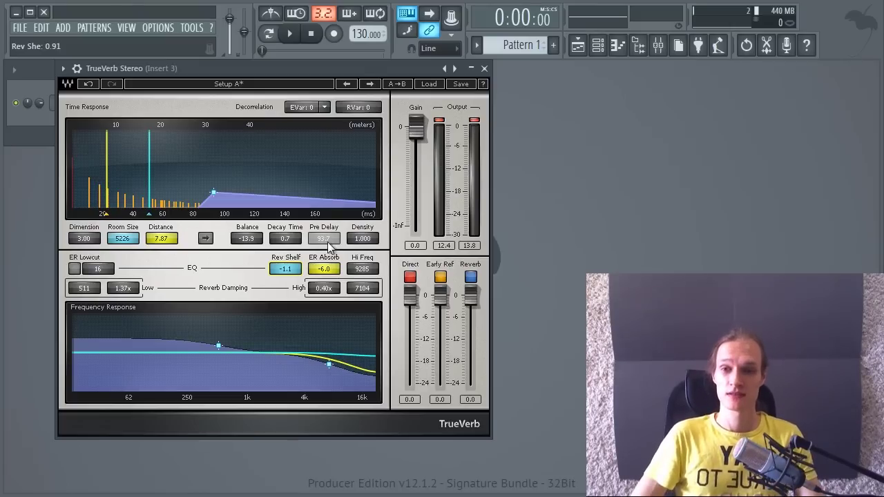
drag(324, 269, 90, 192)
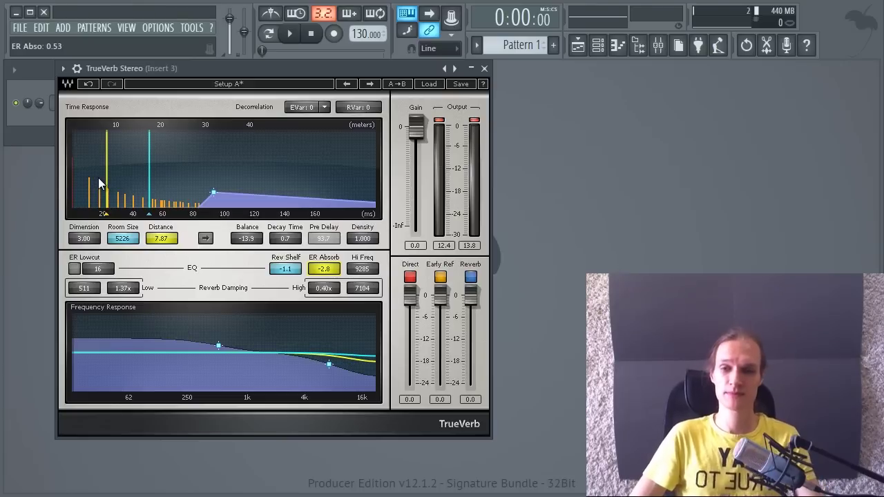
drag(290, 269, 320, 316)
drag(322, 348, 322, 350)
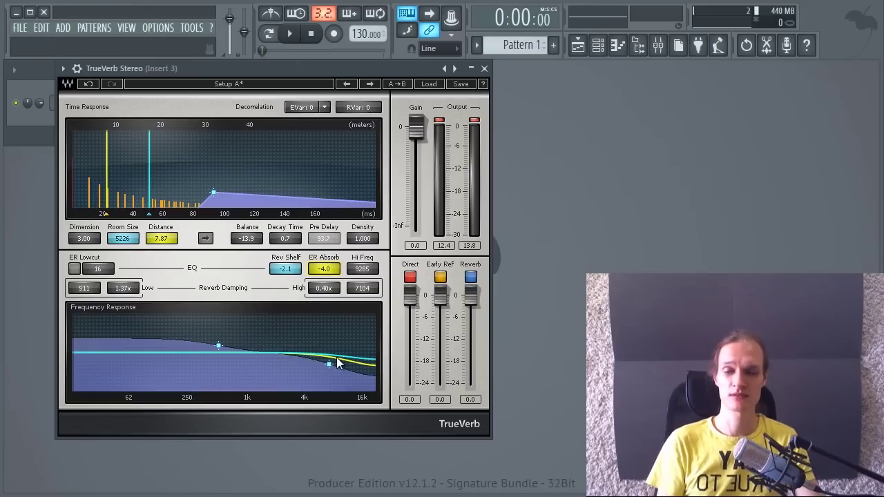
Step: Start playing the pattern and raise both the Rev Shelf and the ER Absorb to 0.0
key(space)
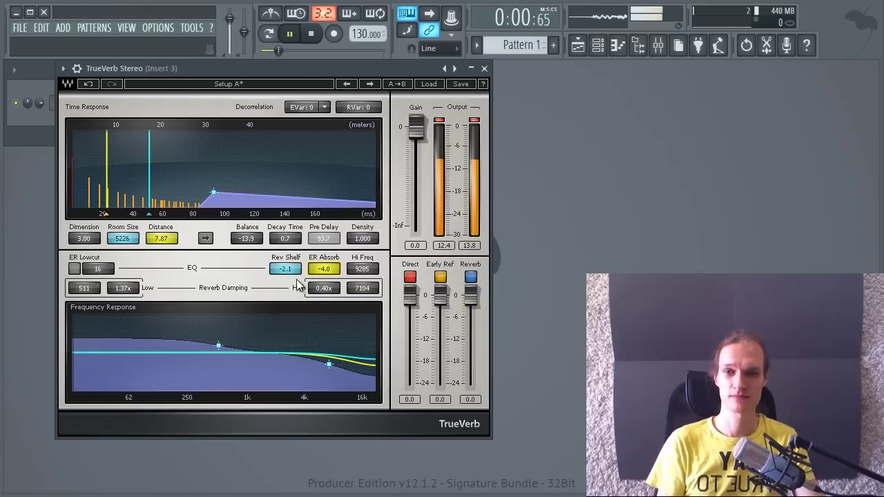
drag(297, 255, 331, 3)
drag(323, 269, 310, 1)
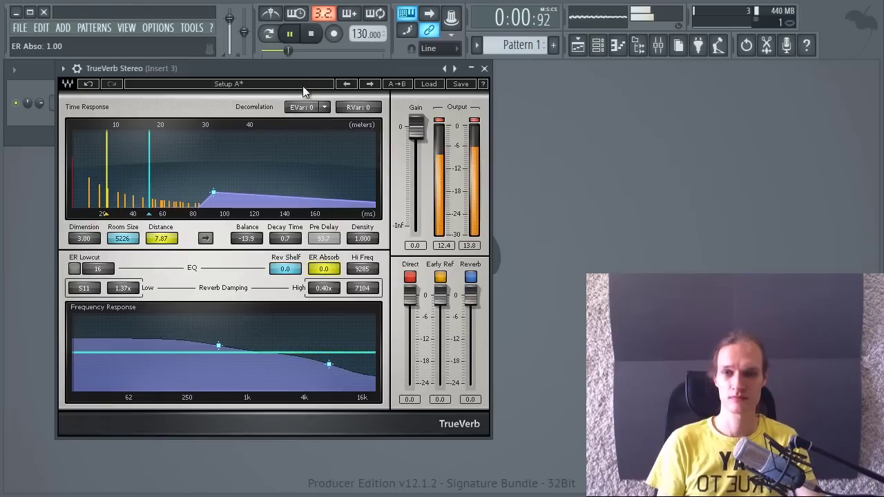
Step: Set the Hi Freq to 5963, the ER Absorb to -6.0 and the Rev Shelf to -12.0 during playback, and stop the pattern
drag(358, 270, 339, 408)
drag(297, 270, 310, 394)
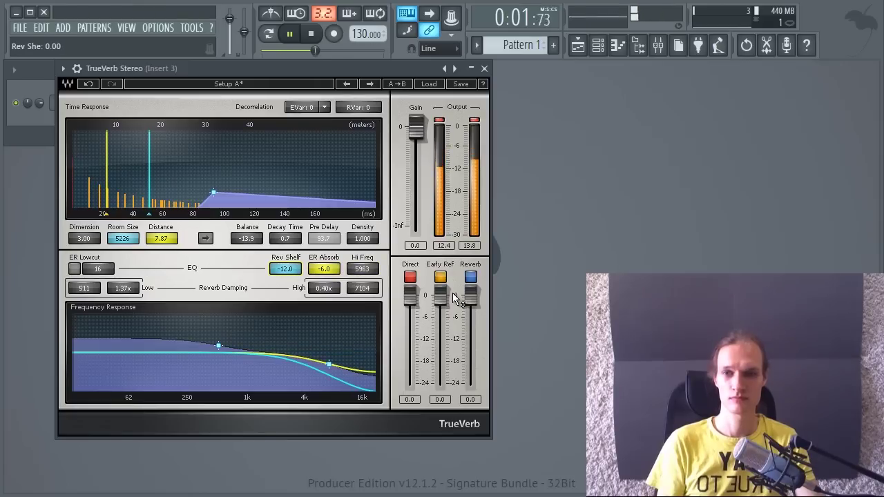
click(312, 34)
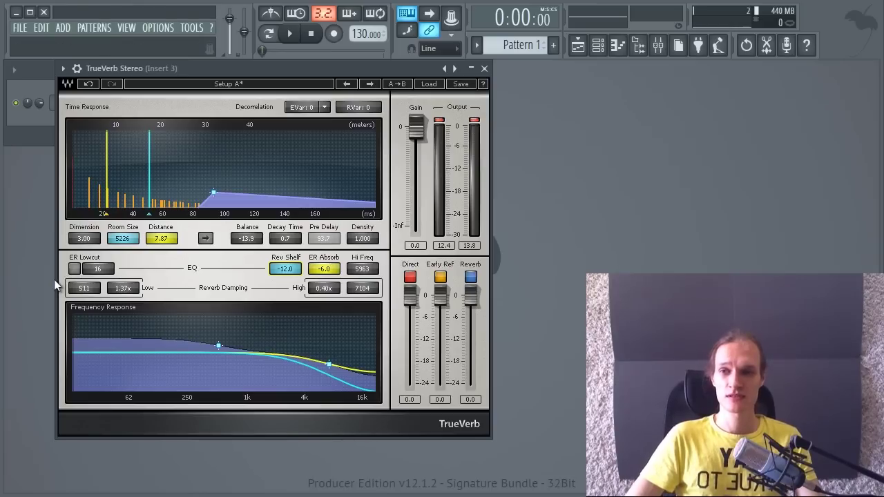
Step: Enable the ER Lowcut at 77, and play the pattern while lowering the cutoff to 16 before stopping
click(74, 269)
drag(121, 274, 239, 265)
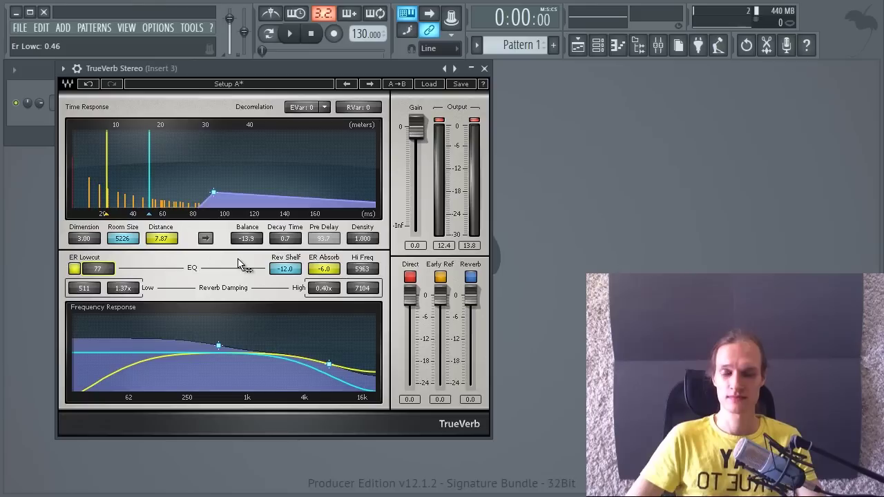
click(289, 33)
mouse_move(97, 273)
mouse_down()
mouse_move(159, 270)
mouse_move(97, 271)
mouse_up()
click(319, 36)
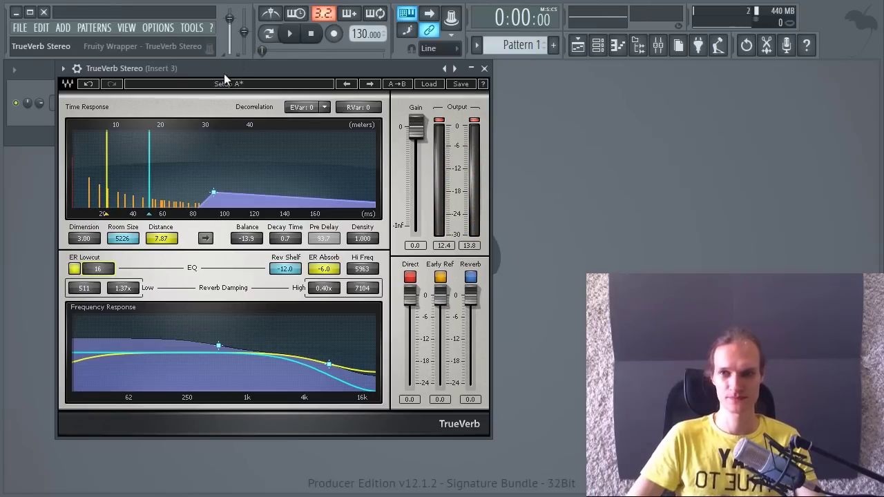
Step: Shift the plugin window slightly, reset the ER Absorb and Rev Shelf to 0.0, and disable the ER Lowcut
drag(222, 70, 226, 82)
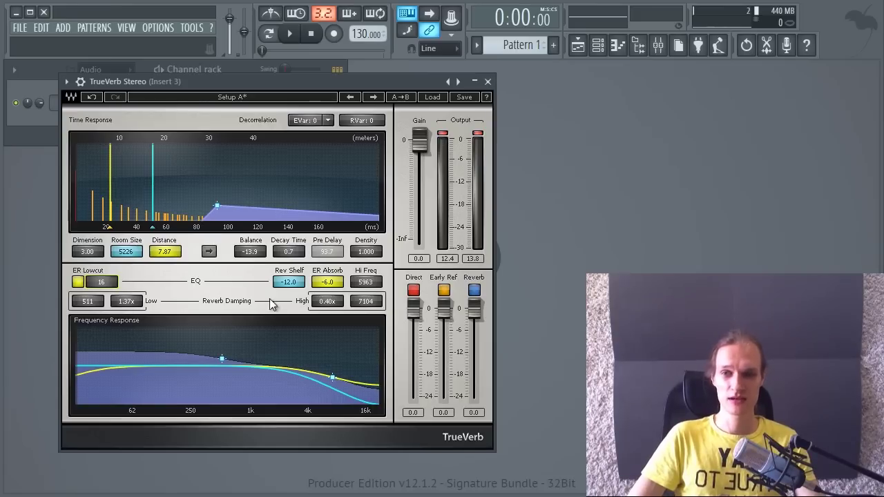
drag(323, 284, 329, 206)
drag(299, 283, 299, 116)
click(78, 283)
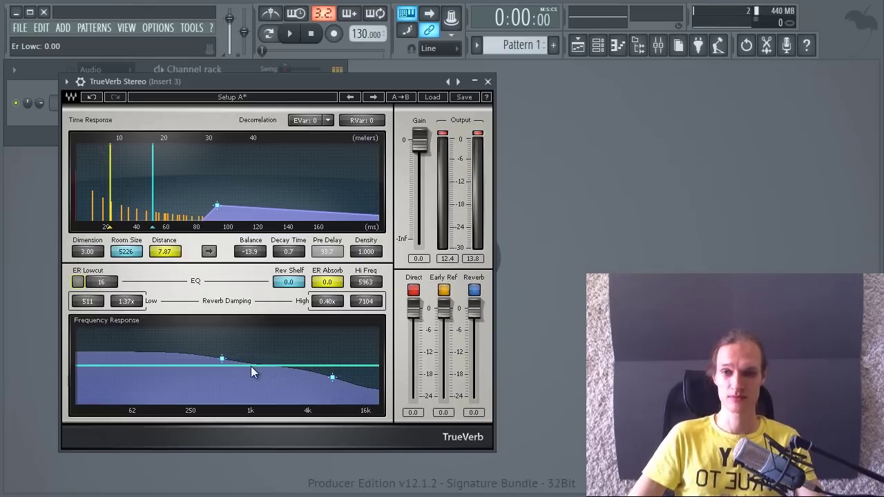
Step: Set the high reverb damping to 1.00x at 6696 and briefly play the pattern
drag(366, 301, 321, 212)
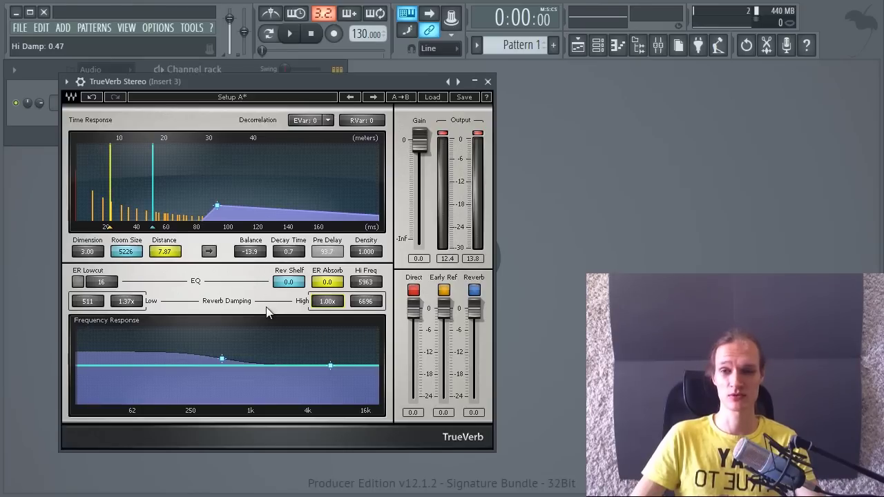
key(space)
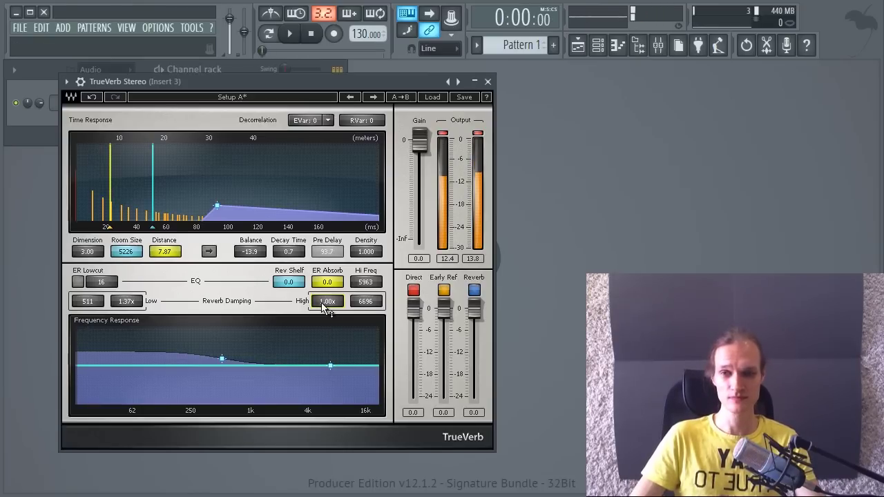
key(space)
Step: Raise the Decay Time to 5.7 and lower the high reverb damping to 0.10x, auditioning the pattern between the changes
drag(330, 309, 328, 228)
key(space)
drag(296, 253, 308, 149)
key(space)
drag(328, 301, 327, 449)
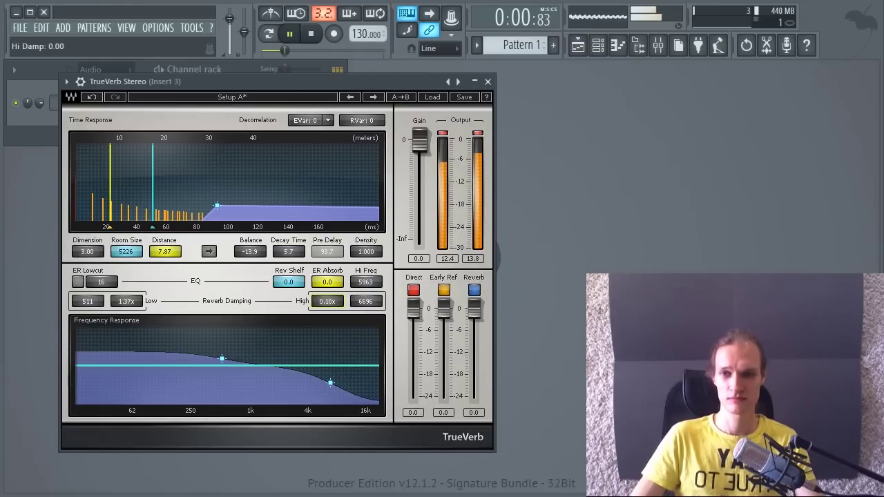
Step: Set the Decay Time to 1.4 and the high reverb damping to 0.10x at 1600 during playback, and stop the pattern
drag(290, 253, 312, 366)
drag(321, 301, 290, 484)
drag(353, 300, 218, 304)
drag(332, 299, 302, 270)
key(space)
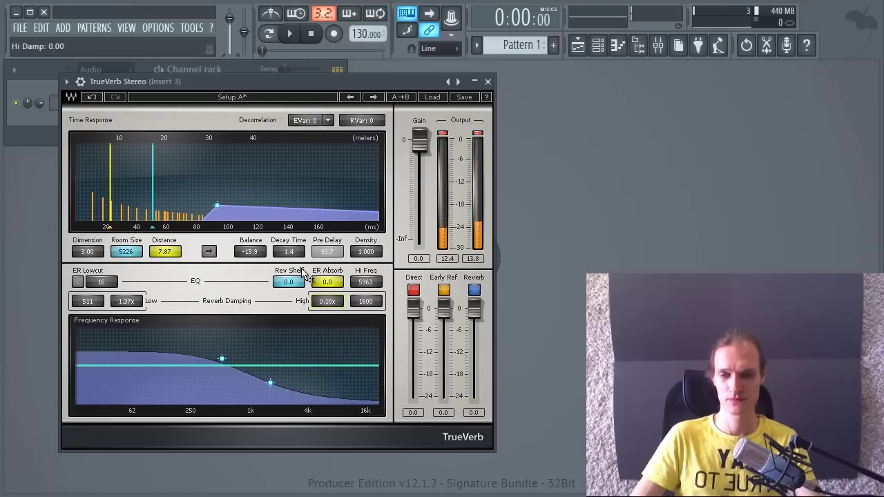
Step: Play the pattern while setting the low reverb damping to 0.10x and its frequency to 1600 and 79, and stop playback
key(space)
drag(72, 304, 160, 426)
drag(112, 299, 132, 375)
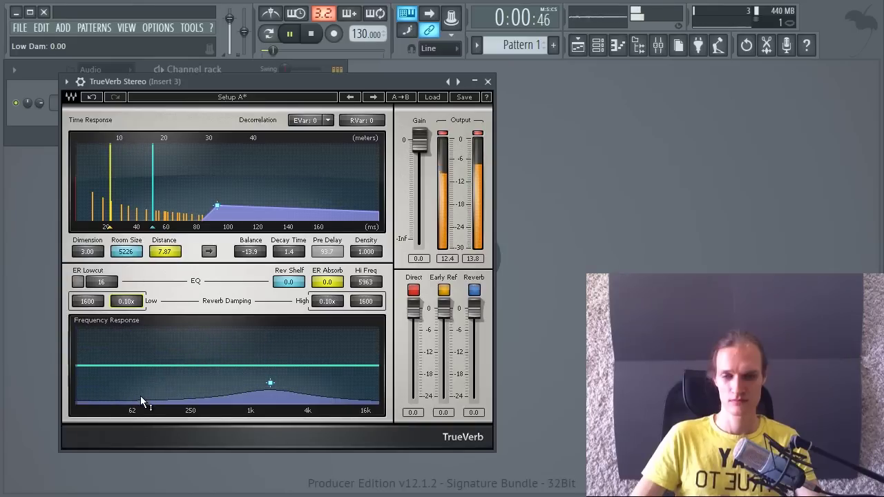
drag(89, 303, 0, 311)
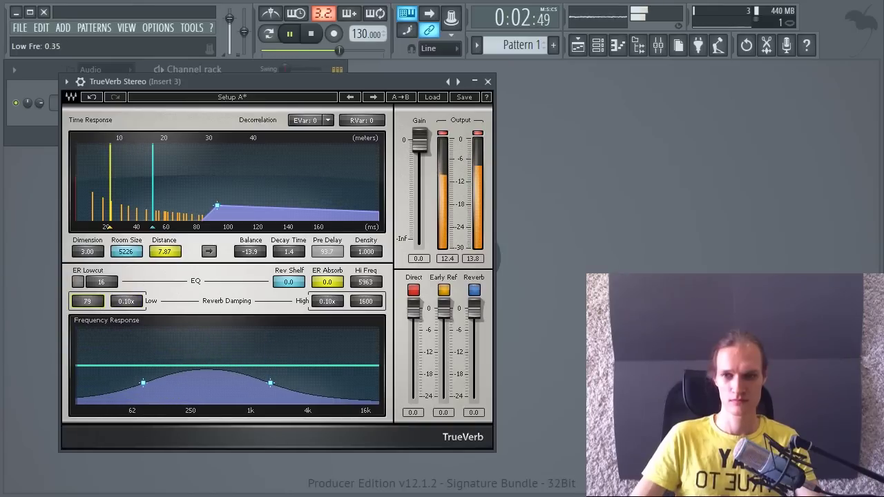
drag(125, 301, 181, 133)
key(space)
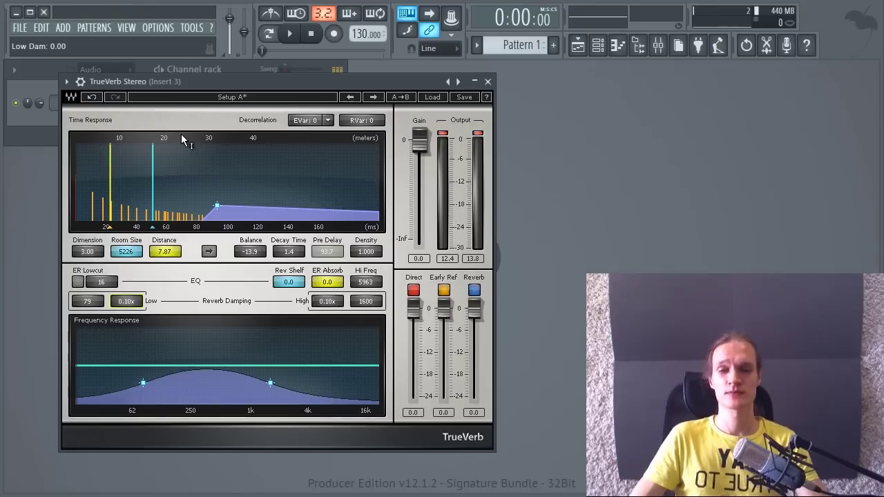
Step: Set the high damping frequency to 2174 and swing its ratio up to 2.00x and back down to 0.10x
drag(365, 301, 400, 191)
drag(336, 300, 330, 132)
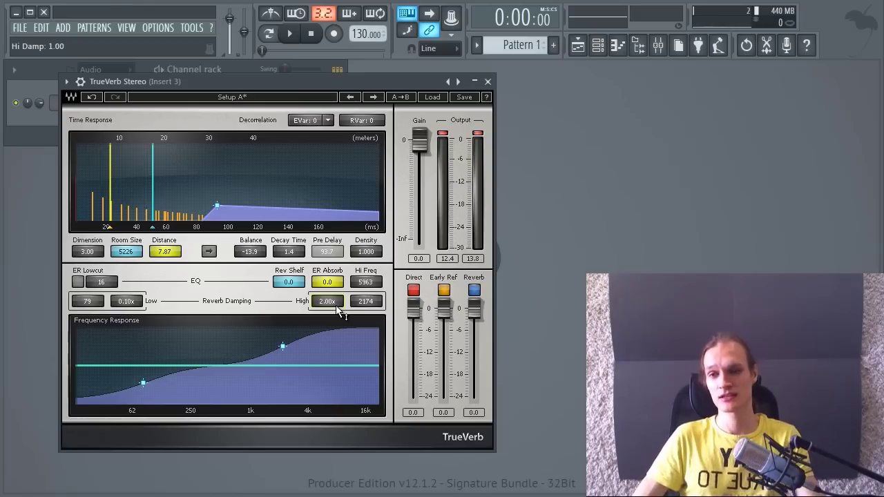
drag(336, 305, 331, 491)
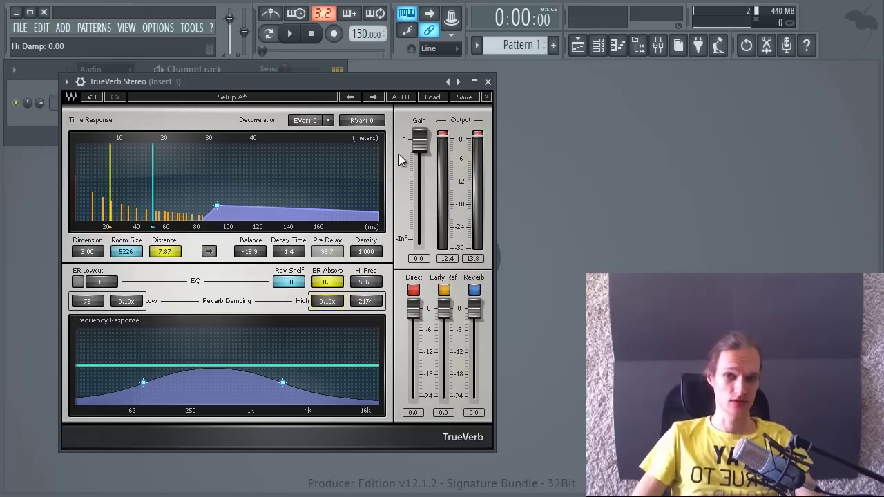
Step: Play the pattern while trying the Gain fader at 0.0, reset the output clip indicators, and audition the level again
key(space)
mouse_move(420, 144)
mouse_down()
mouse_move(423, 248)
mouse_move(420, 142)
mouse_up()
key(space)
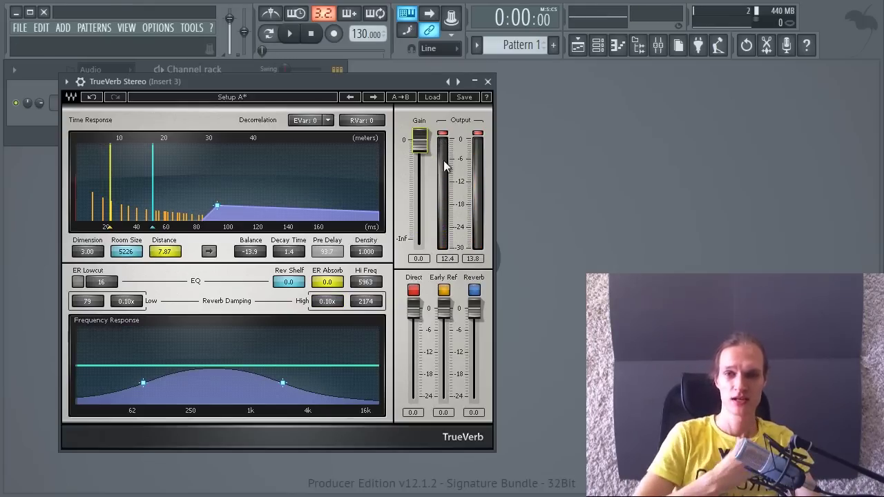
click(477, 134)
key(space)
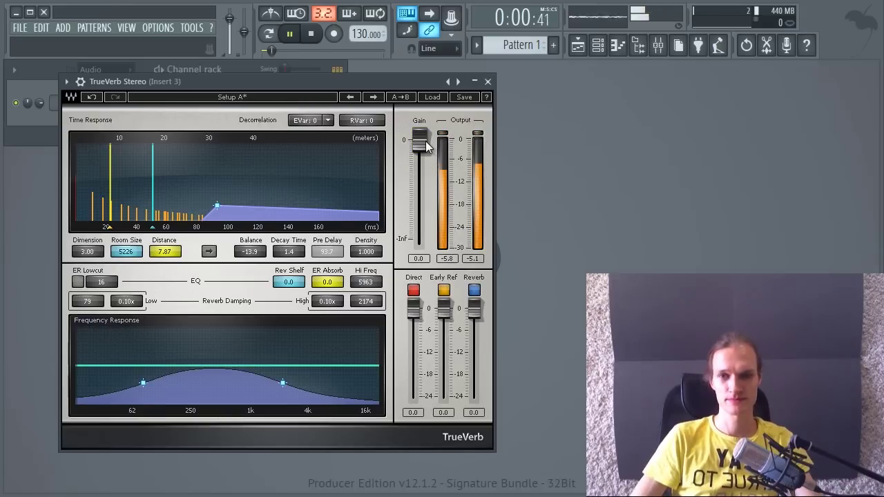
key(space)
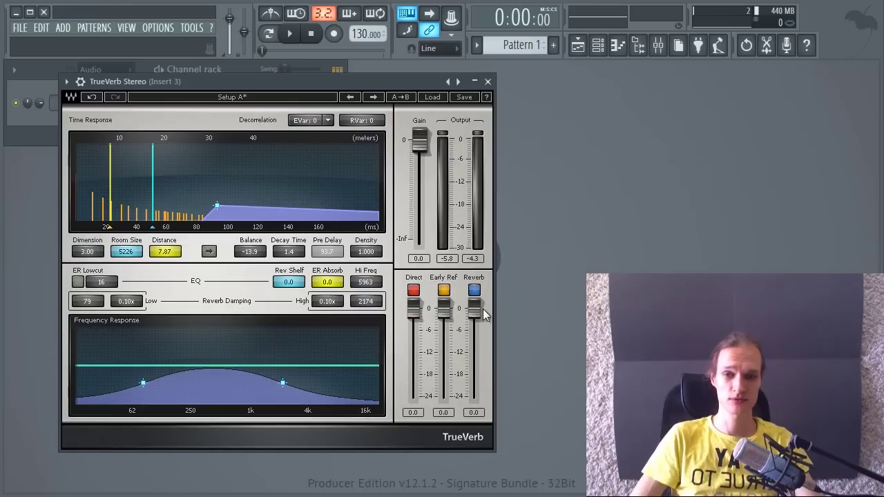
Step: Switch off the Reverb, Early Ref and Direct signals
click(474, 290)
click(443, 290)
click(413, 290)
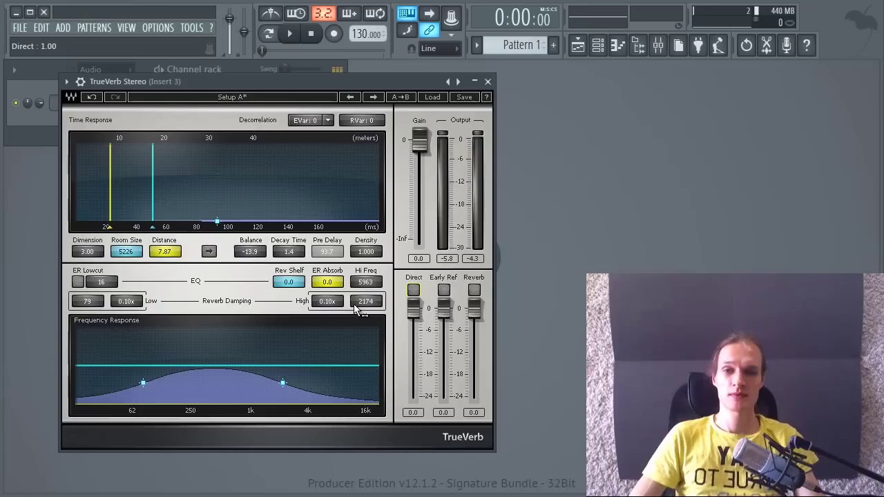
Step: Enable only the Direct signal, audition it with its fader at 0.0, and switch it off again
click(413, 290)
key(space)
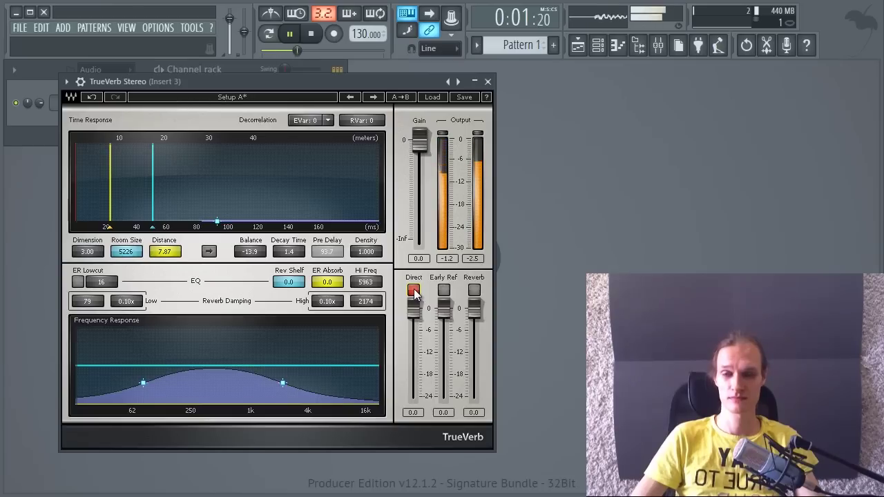
key(space)
mouse_move(411, 312)
mouse_down()
mouse_move(413, 395)
mouse_move(413, 297)
mouse_up()
key(space)
key(space)
click(412, 292)
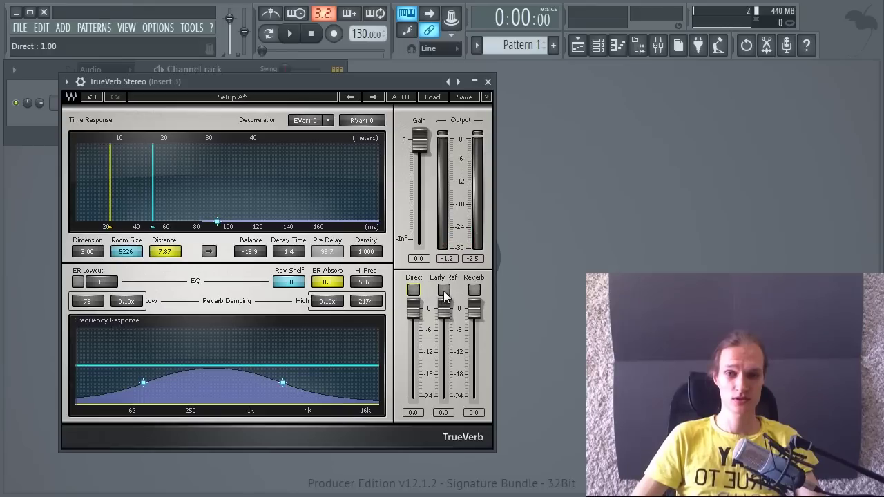
Step: Enable only the Early Ref signal and play the pattern to hear the early reflections alone
click(444, 291)
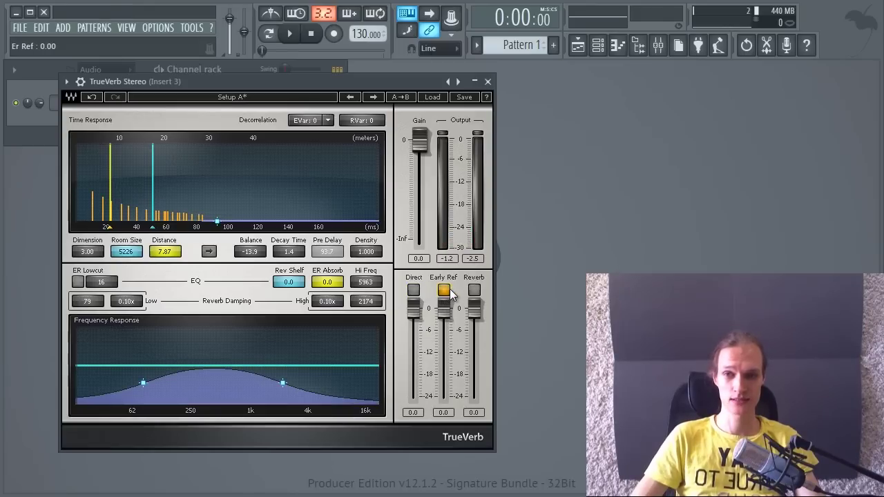
key(space)
click(445, 309)
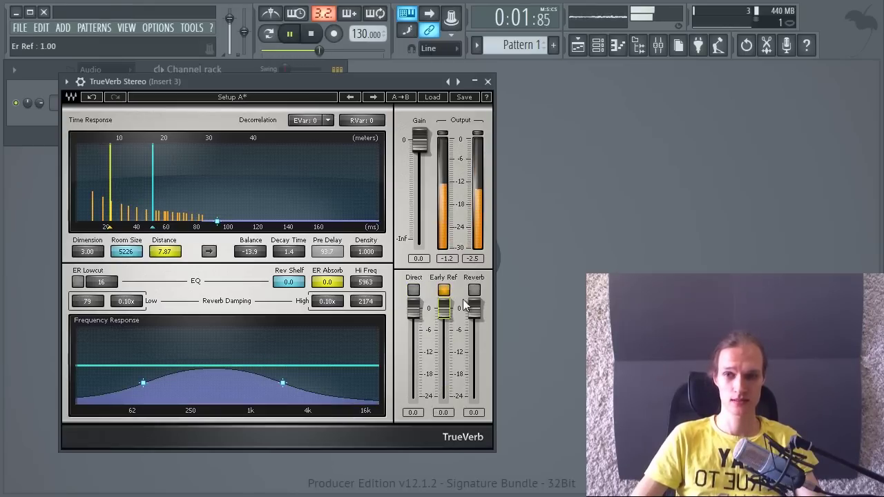
key(space)
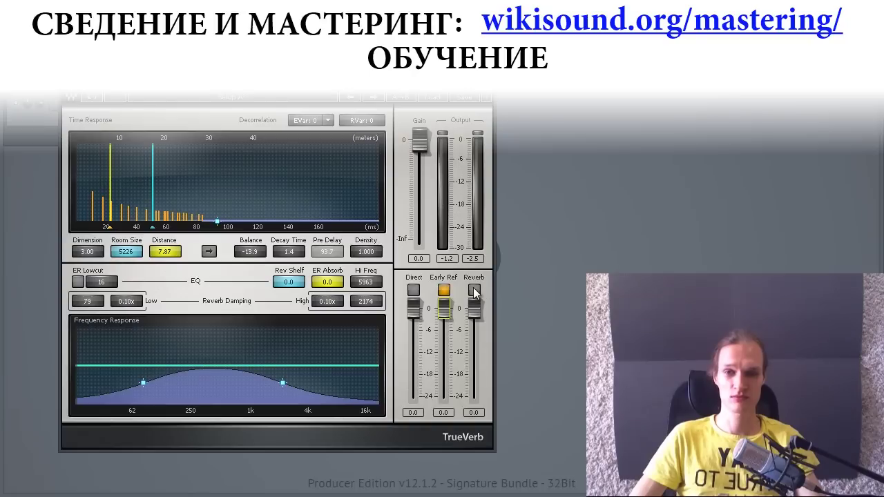
Step: Enable the Direct signal, lower the Early Ref level to -4.5, and set the Room Size to 559 and the Distance to 3.70
click(415, 291)
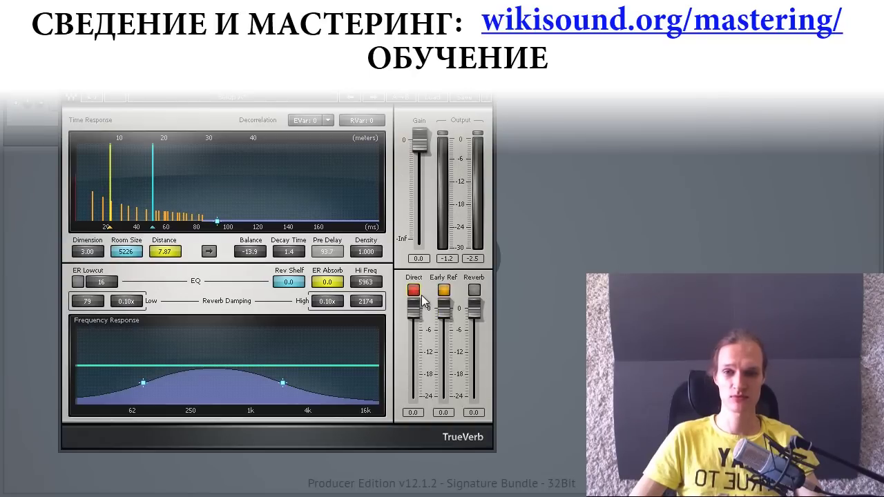
drag(437, 313, 443, 351)
mouse_move(454, 263)
mouse_down()
mouse_move(459, 247)
mouse_move(462, 263)
mouse_up()
drag(170, 251, 123, 248)
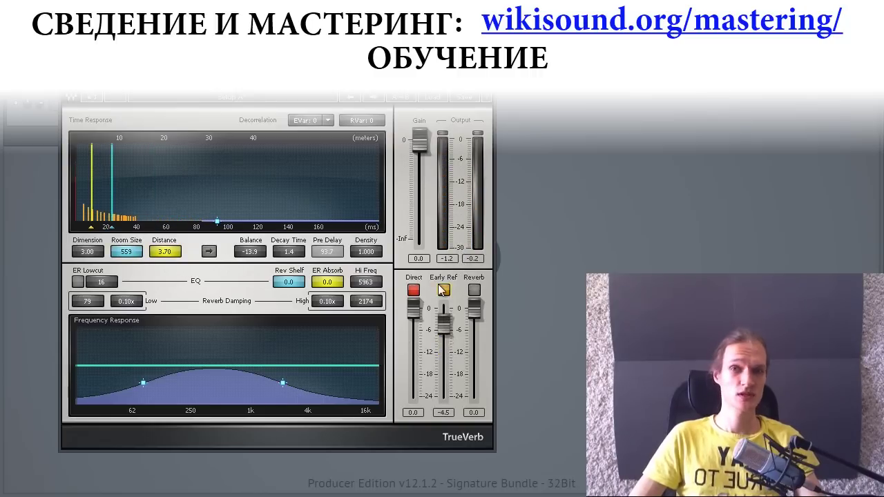
Step: Lower the Early Ref level to -9.4 and bring it back up to 0.0
drag(443, 323, 429, 361)
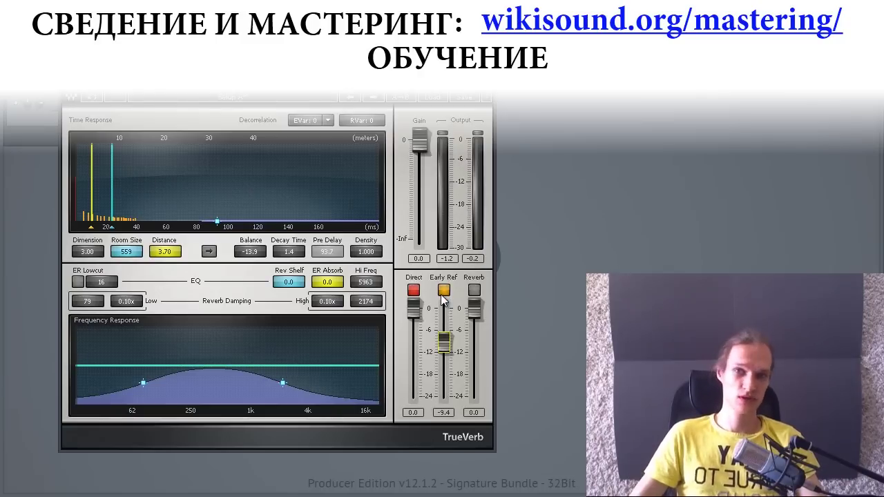
drag(445, 343, 467, 220)
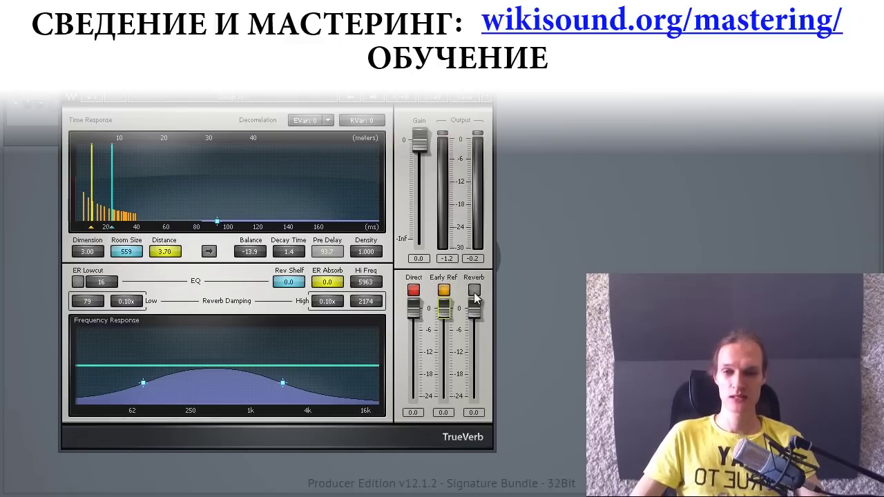
Step: Leave only the Reverb signal enabled, raise the Balance to -2.8, and sweep the Reverb level down and back to 0.0
click(443, 290)
click(414, 290)
click(474, 290)
drag(250, 251, 250, 196)
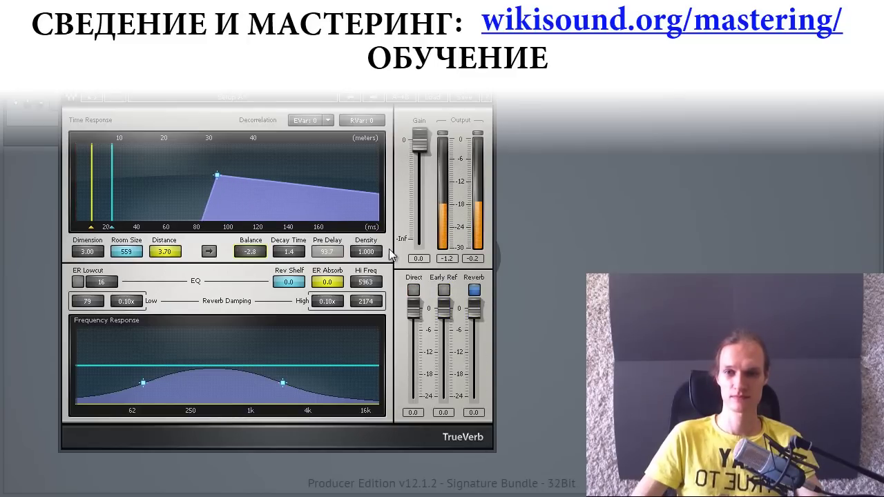
drag(474, 309, 485, 413)
drag(473, 339, 474, 308)
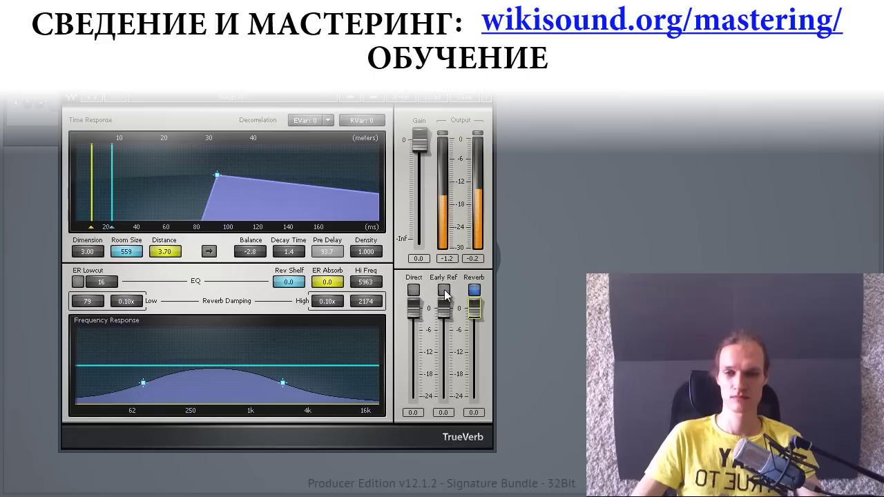
Step: Re-enable the Early Ref and Direct signals and try the Reverb and Early Ref faders during playback, keeping both at 0.0
click(444, 290)
click(415, 291)
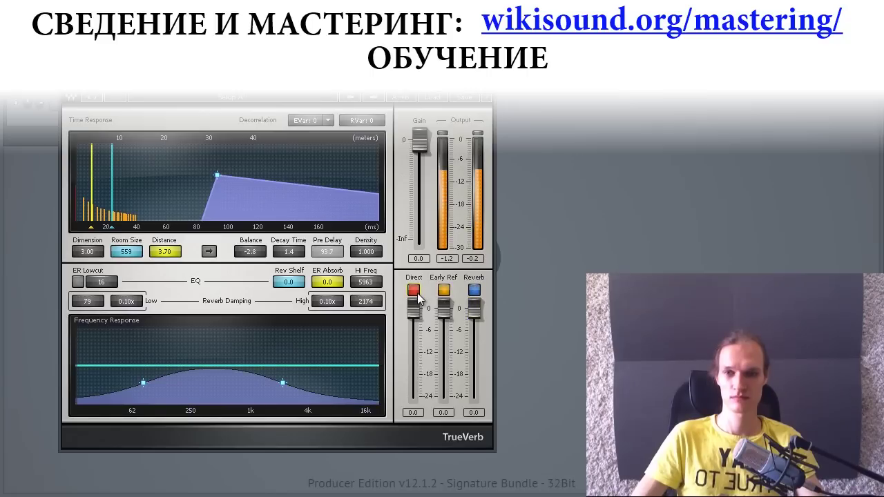
drag(490, 301, 440, 329)
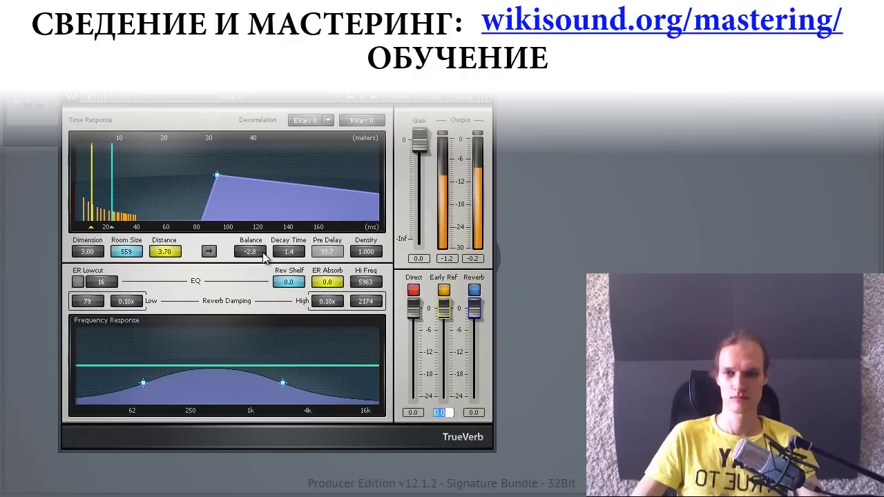
Step: Set the Balance to -11.9, the Distance to 18.91 and the Room Size to 12091 during playback
drag(257, 253, 270, 315)
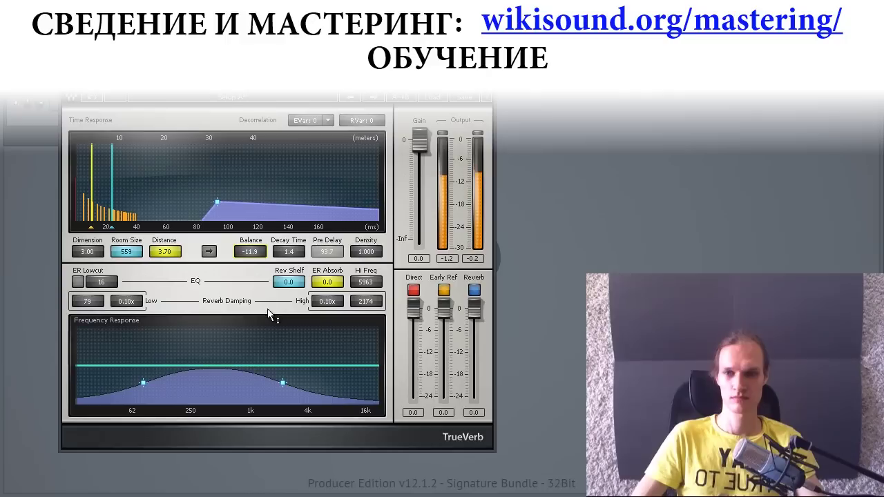
drag(168, 252, 240, 251)
mouse_move(133, 257)
mouse_down()
mouse_move(248, 254)
mouse_move(238, 257)
mouse_up()
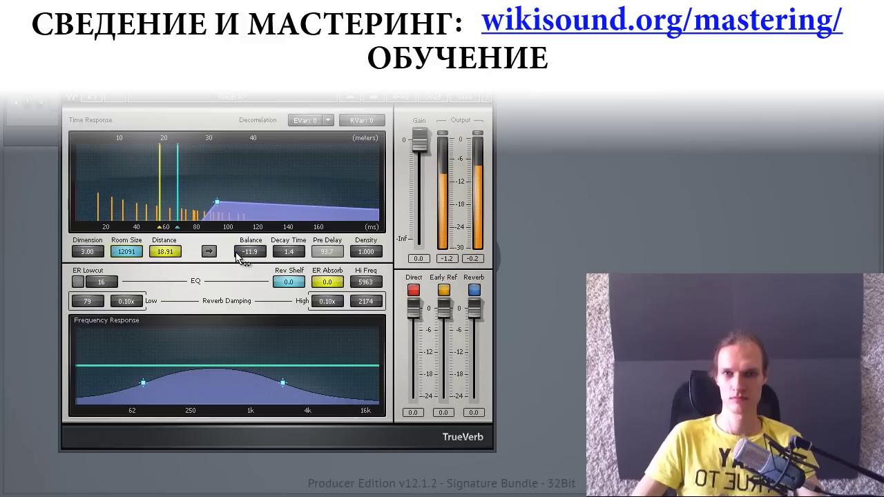